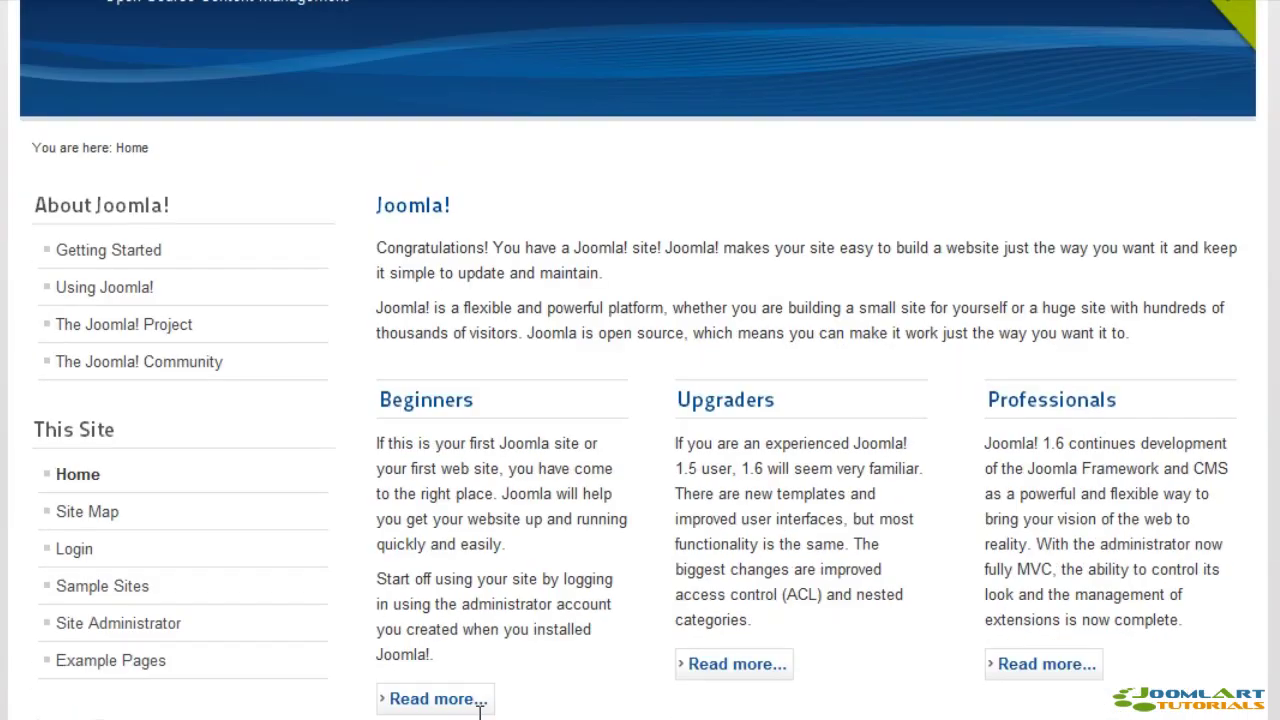
pyautogui.scroll(-3, 480, 708)
pyautogui.scroll(-3, 90, 690)
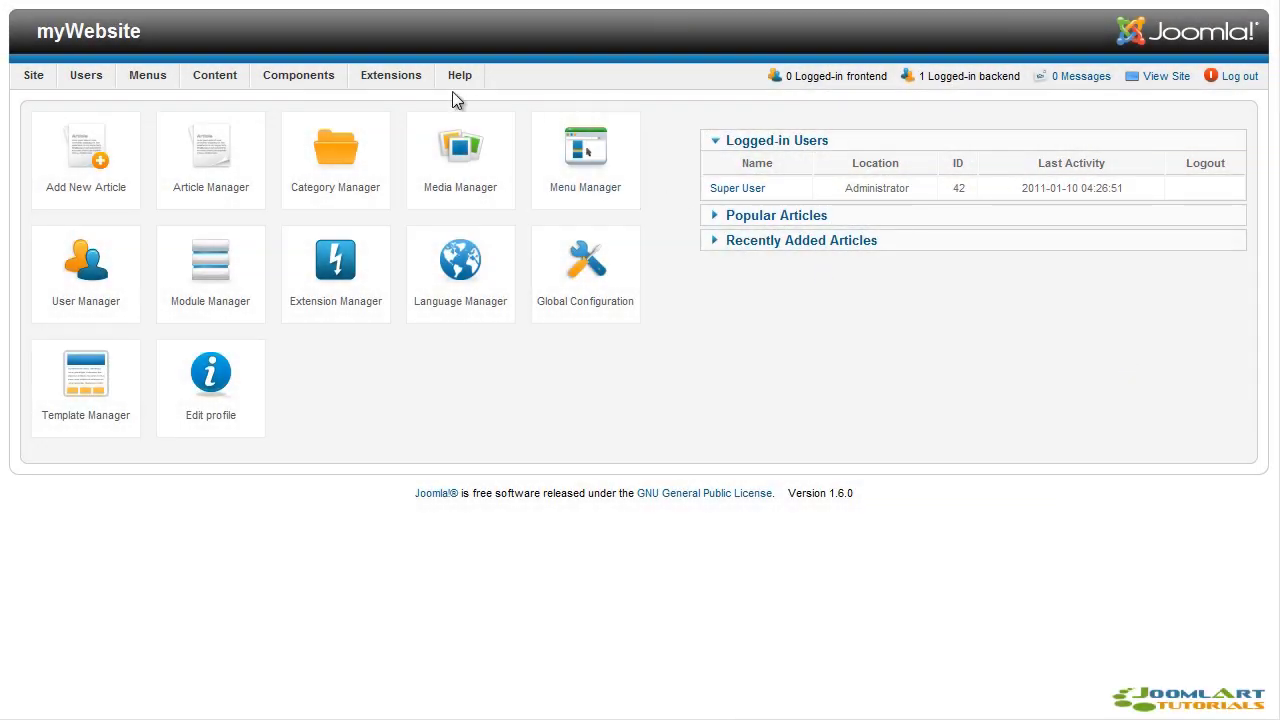
# - Upload and install the French language package fr-FR_joomla_lang_full.1.6.0 through the Extension Manager
pyautogui.moveTo(410, 80)
pyautogui.click(399, 100)
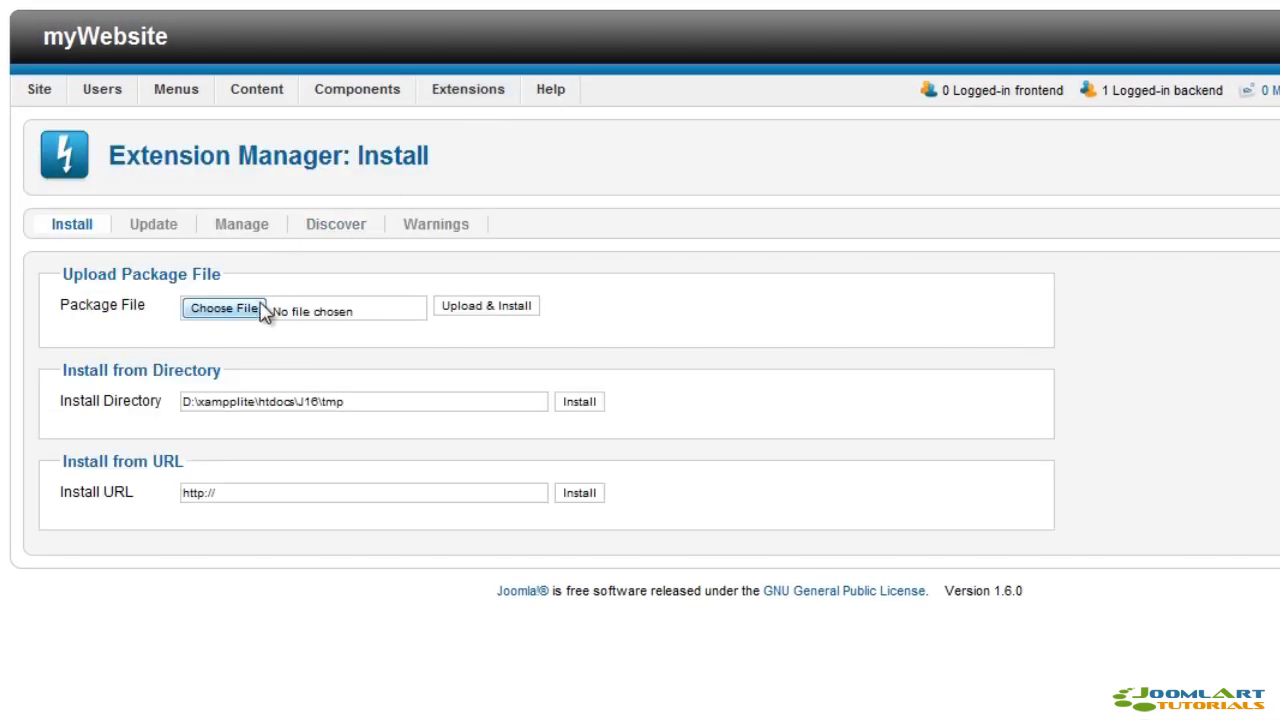
pyautogui.click(255, 314)
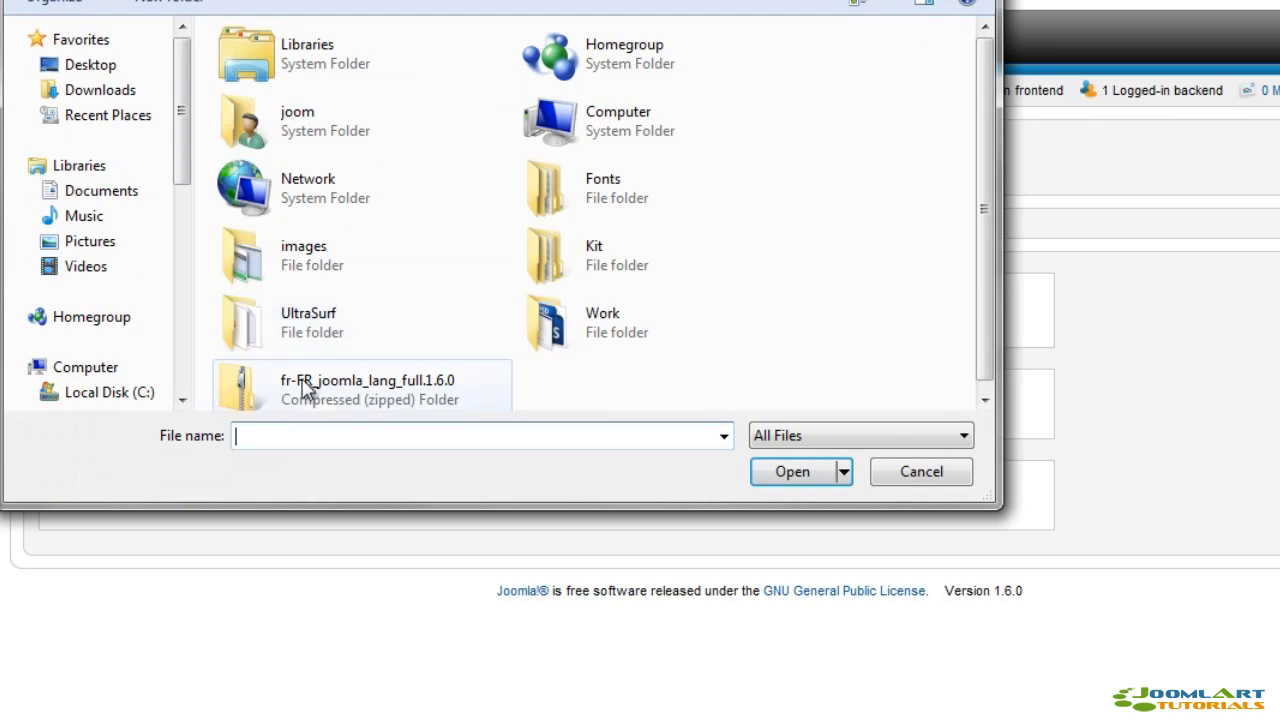
pyautogui.click(410, 405)
pyautogui.click(800, 471)
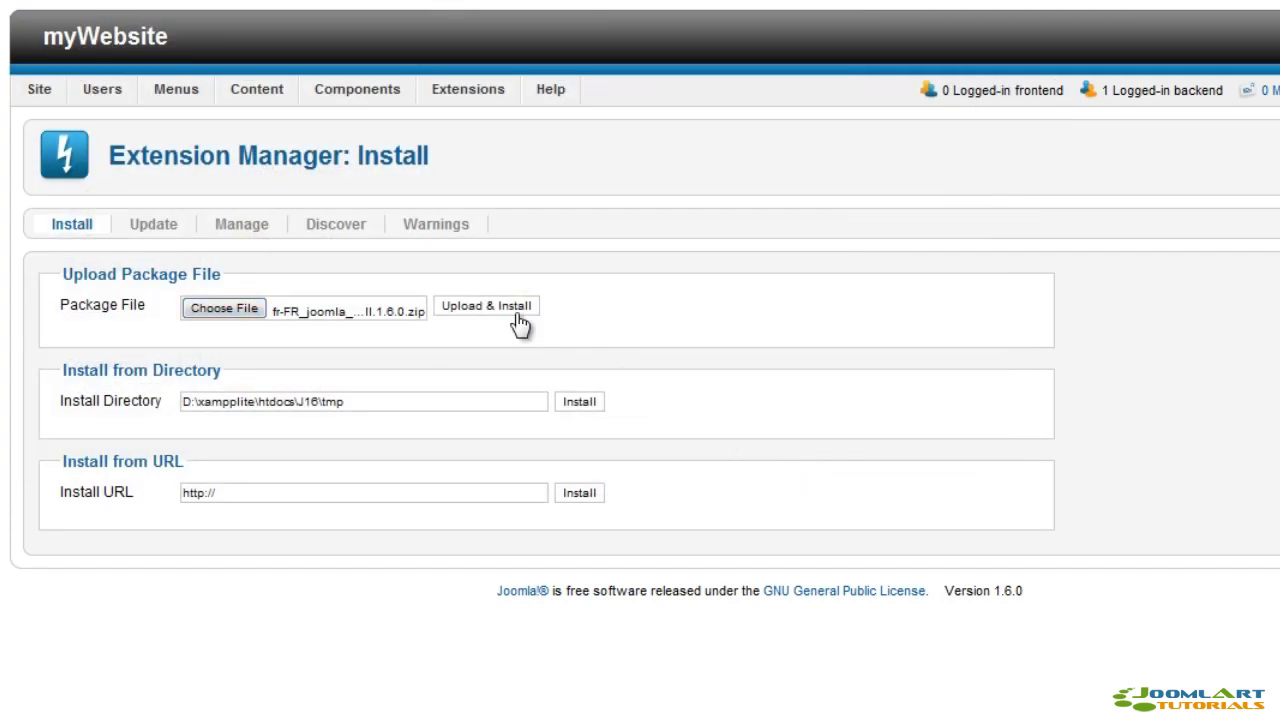
pyautogui.click(487, 306)
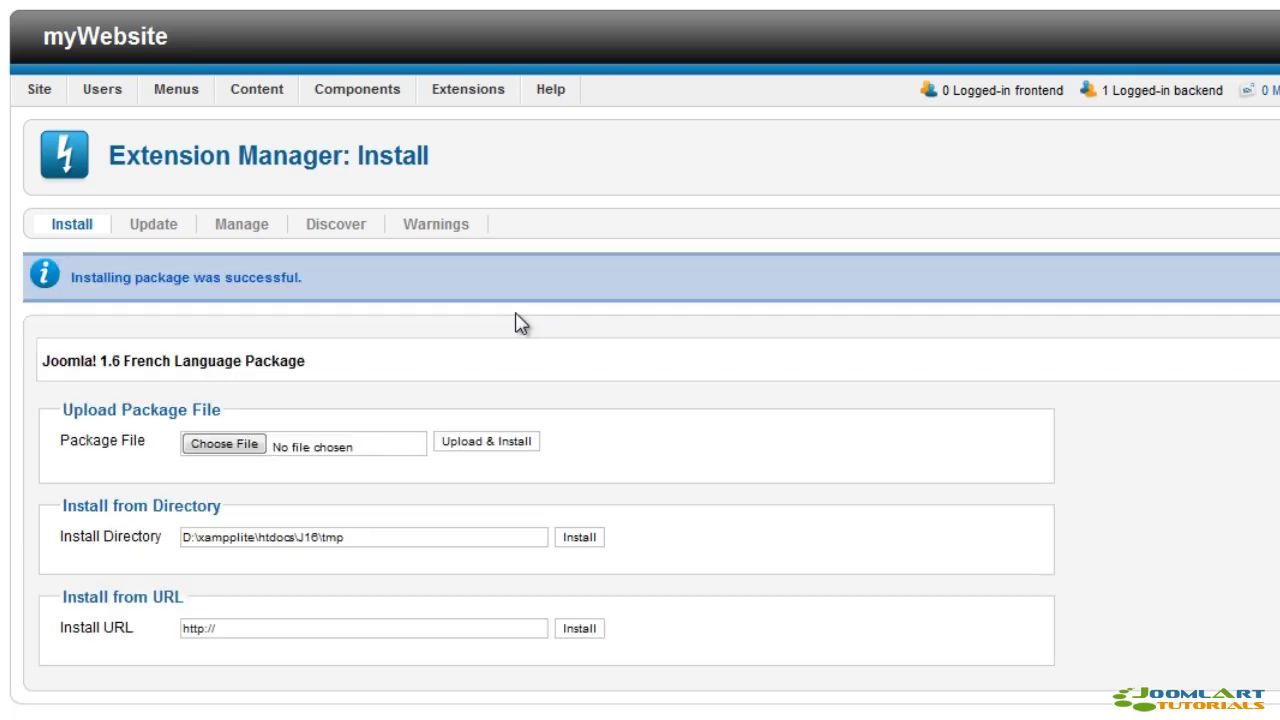
# - Open the Language Manager and review the installed languages using the location filter
pyautogui.moveTo(470, 92)
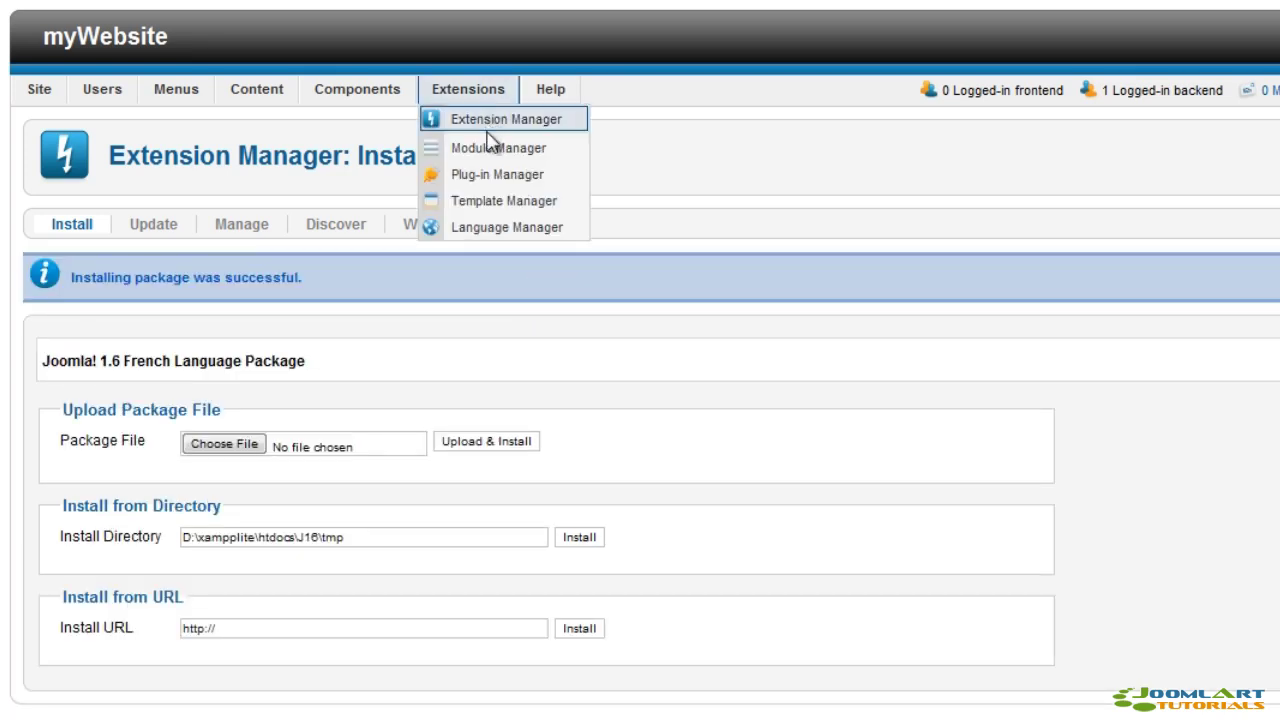
pyautogui.click(502, 230)
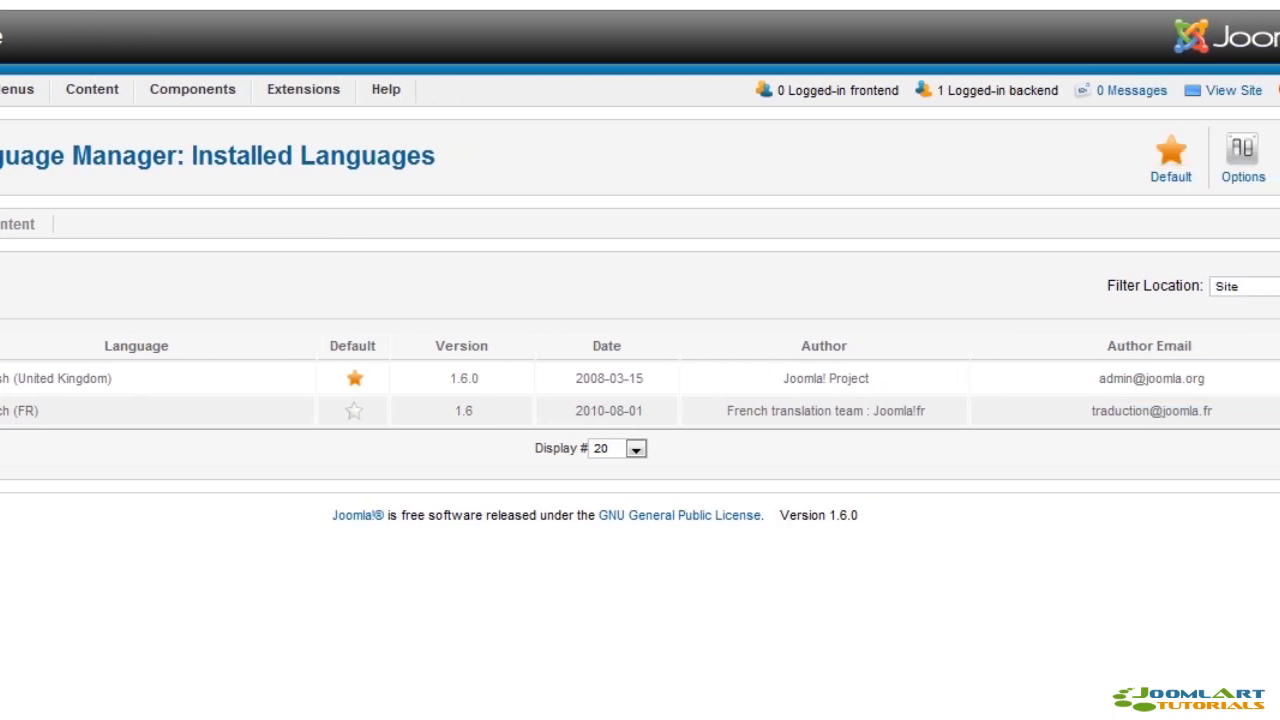
pyautogui.click(1210, 287)
pyautogui.click(1193, 318)
pyautogui.click(1198, 290)
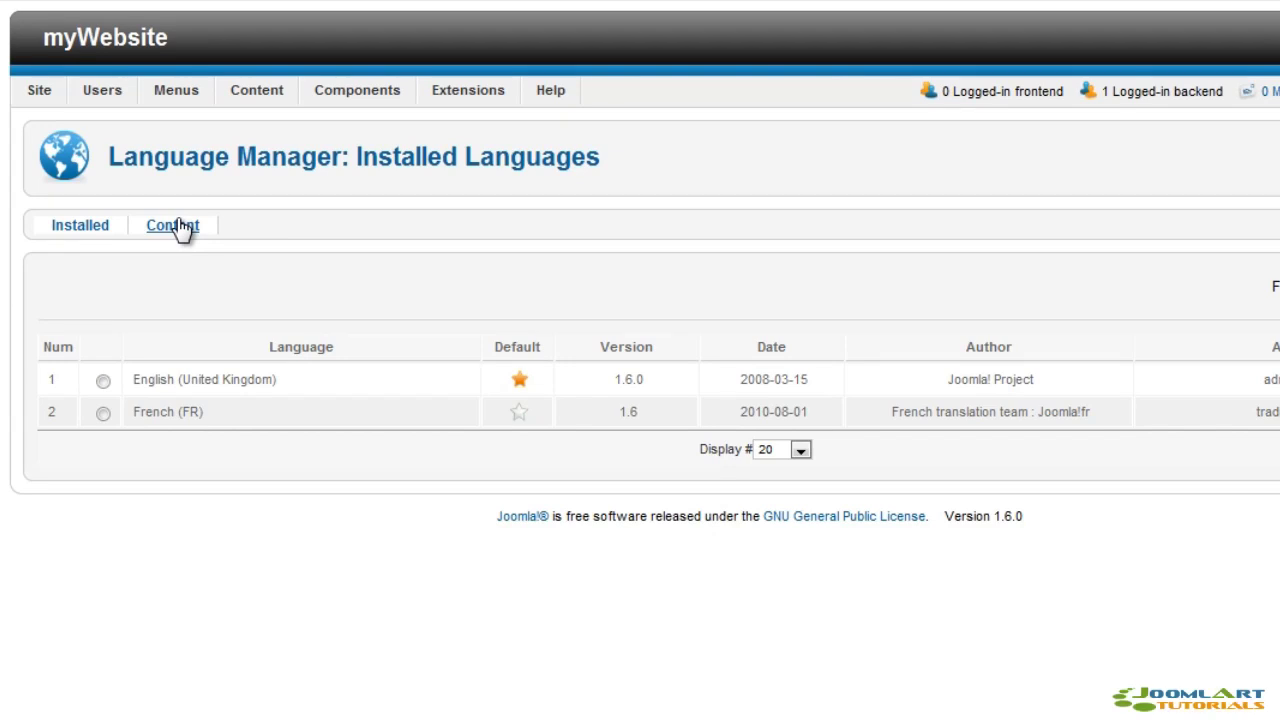
# - Create and save a content language with title and native title "French (FR)", URL code and image prefix "fr", and tag "fr-FR"
pyautogui.click(178, 226)
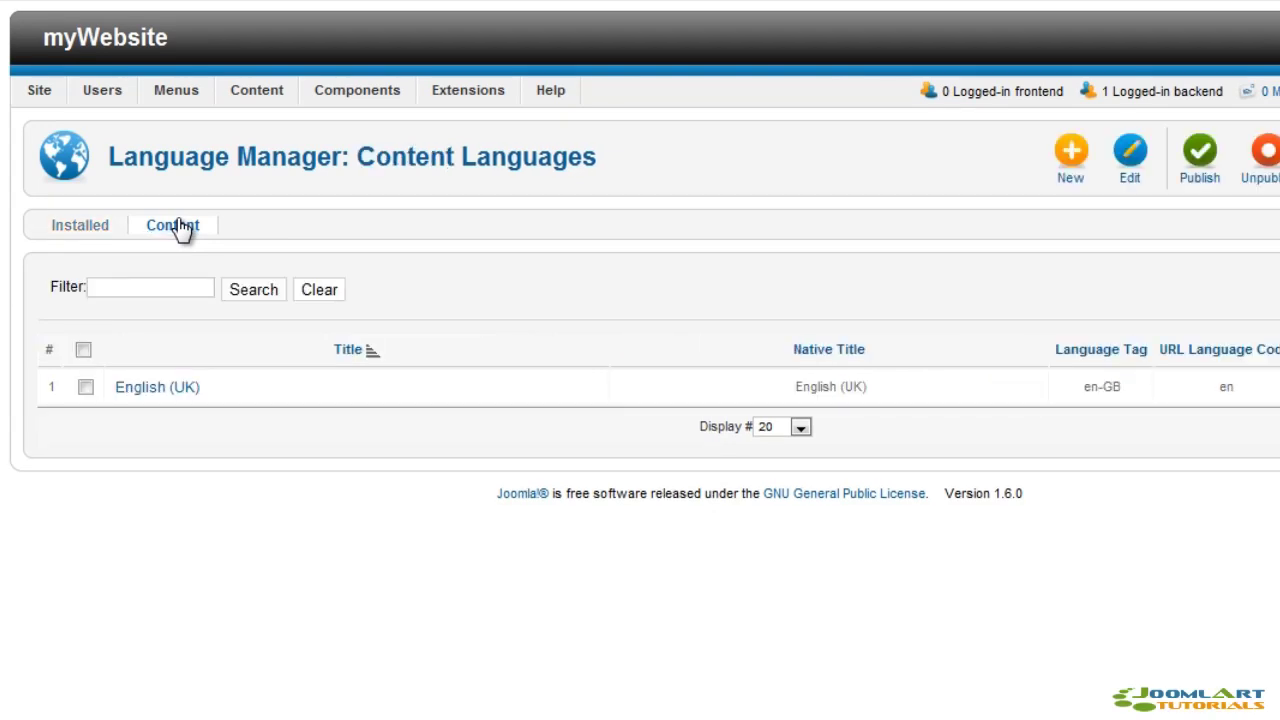
pyautogui.click(1072, 180)
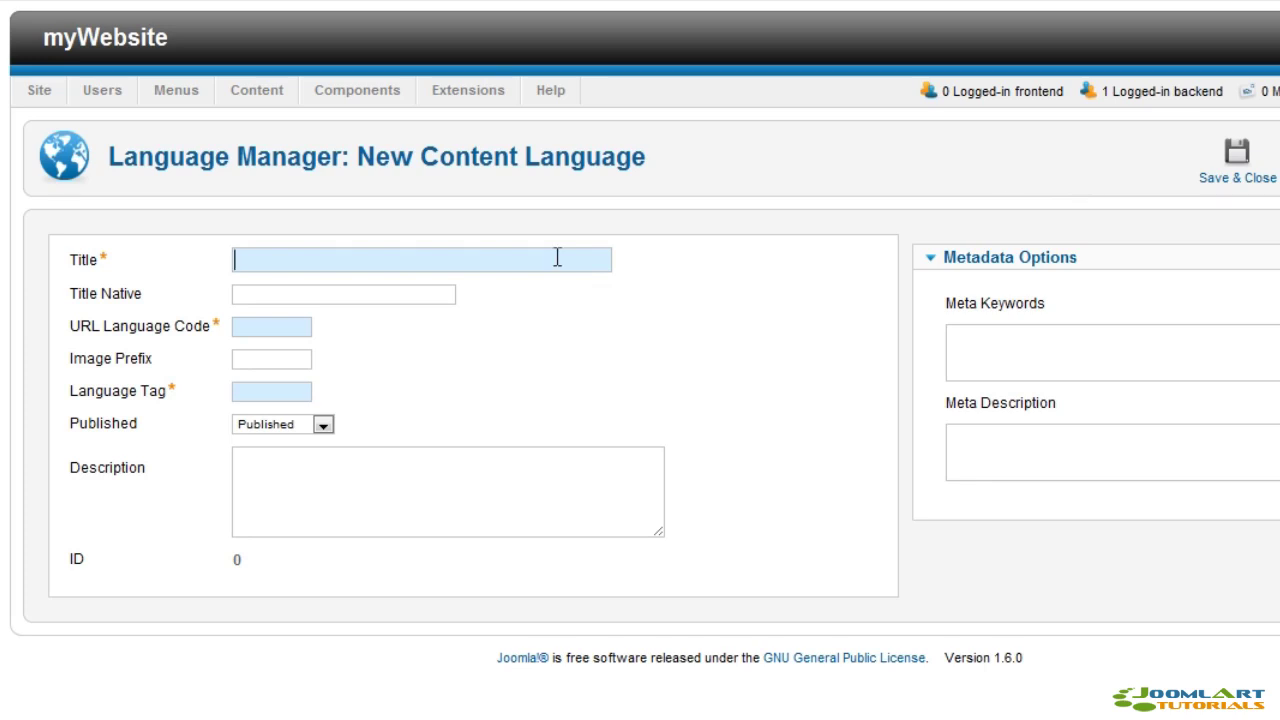
pyautogui.write('French ()')
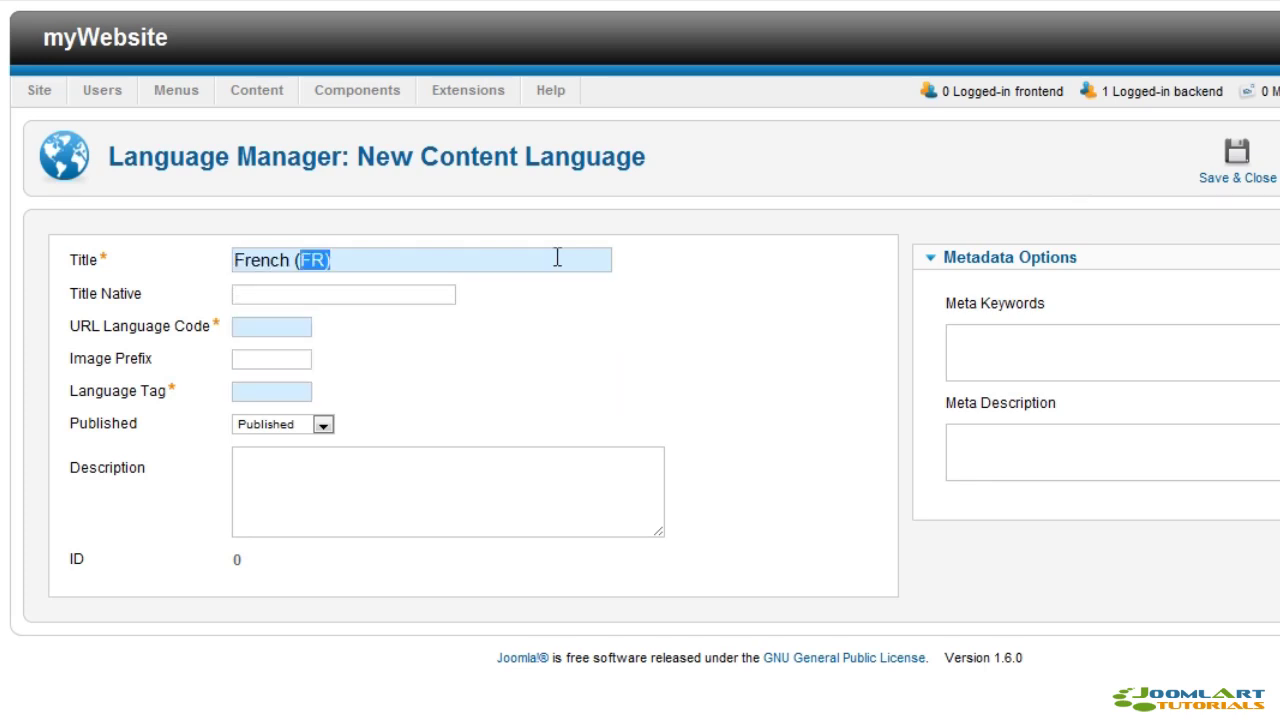
pyautogui.press('Tab')
pyautogui.write('fr')
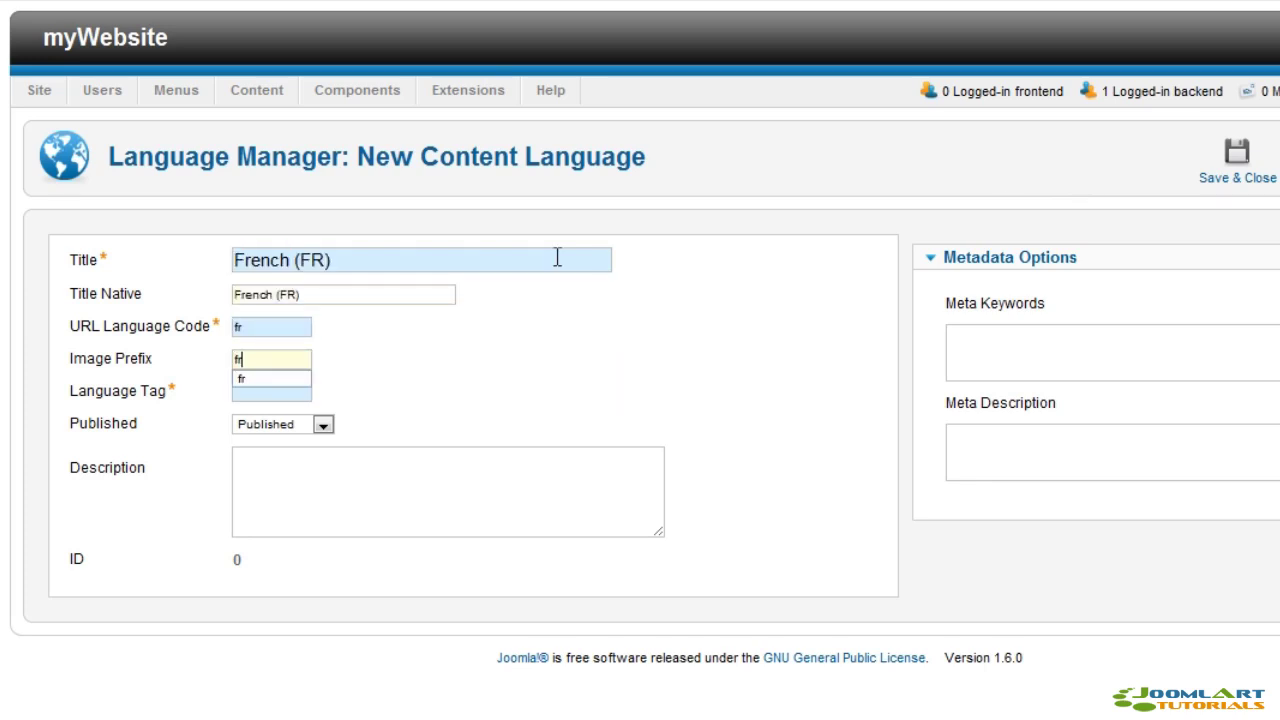
pyautogui.press('Tab')
pyautogui.write('fr')
pyautogui.click(1262, 162)
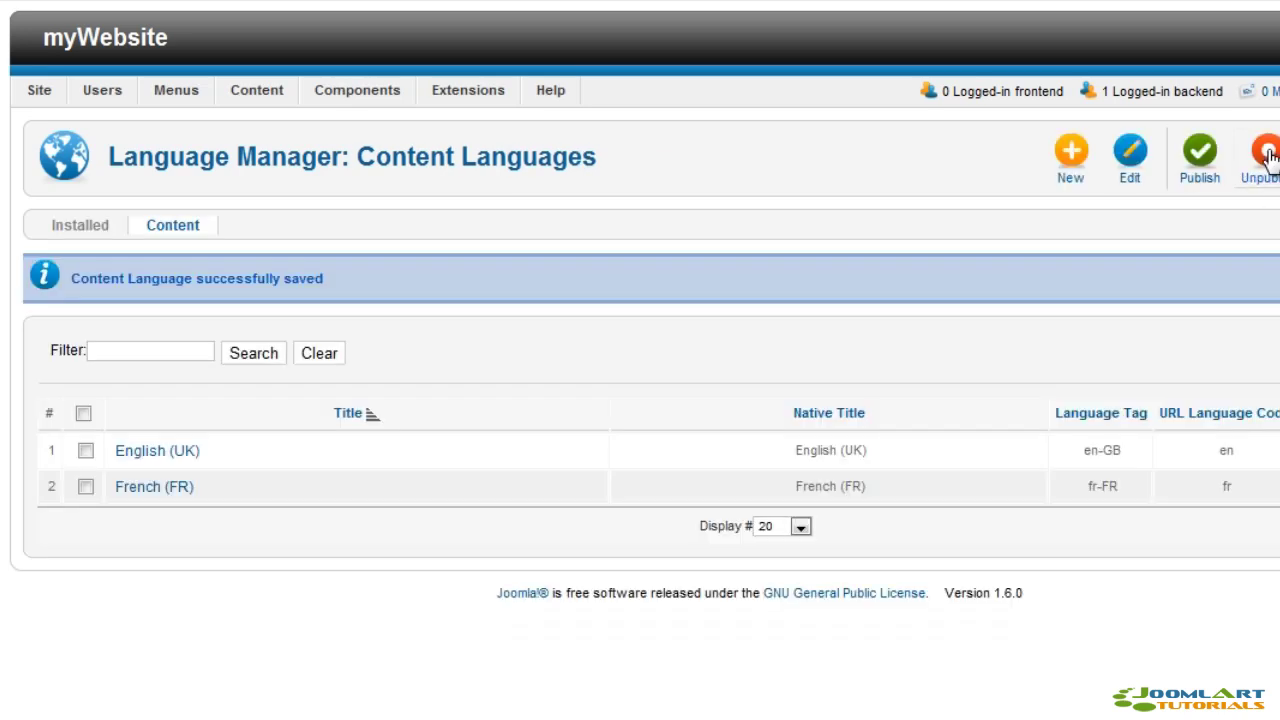
# - Publish the position-0 Language Switcher module in position-7 with the pre-text "Joomla! in your language" and save it
pyautogui.moveTo(468, 104)
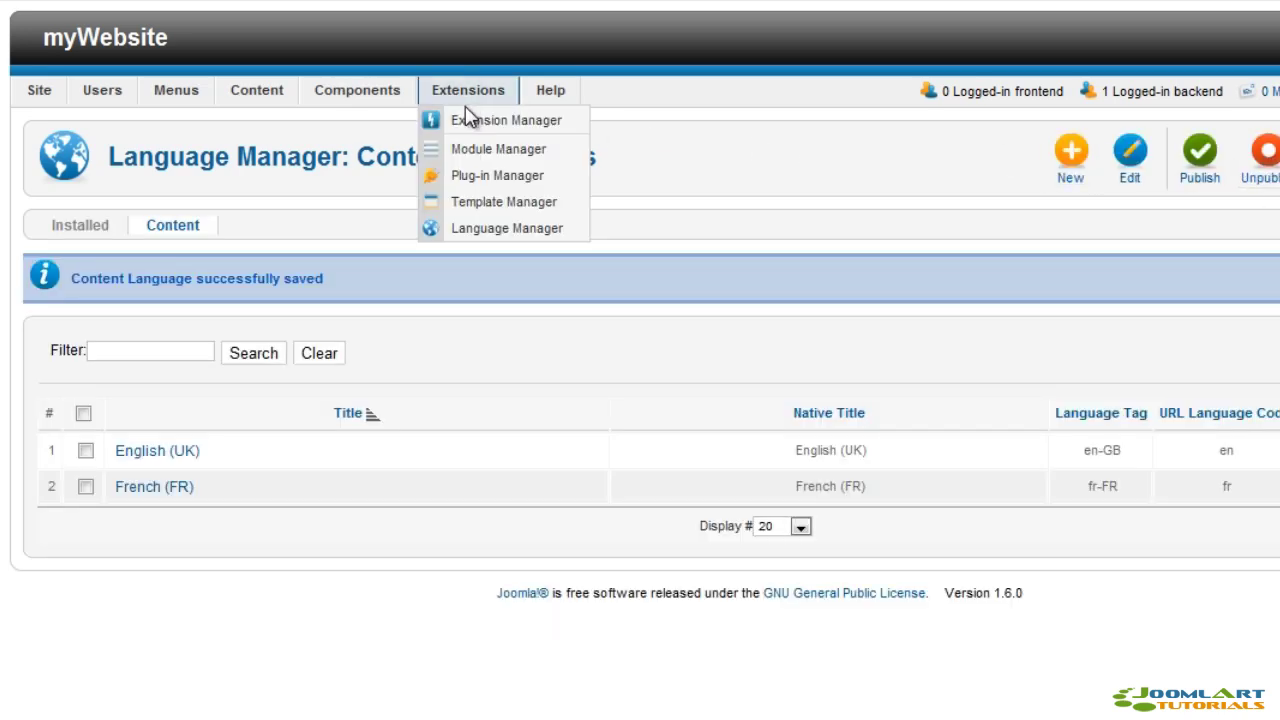
pyautogui.click(484, 152)
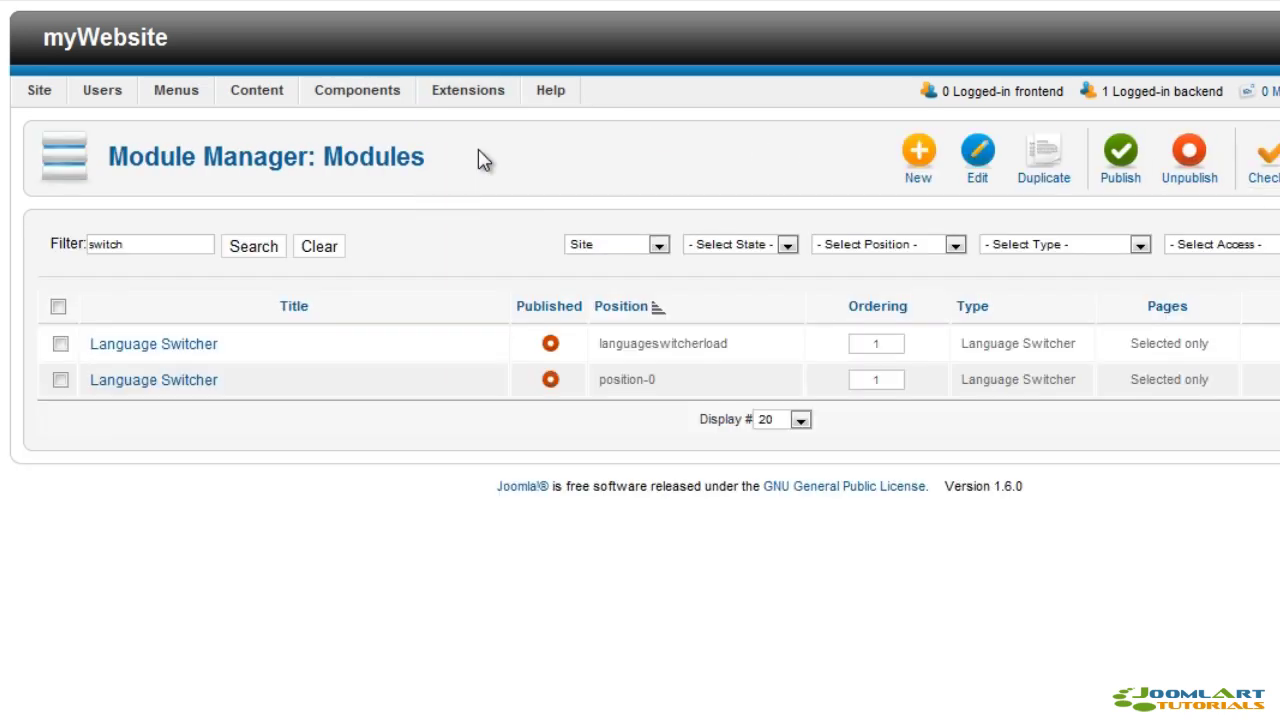
pyautogui.click(177, 392)
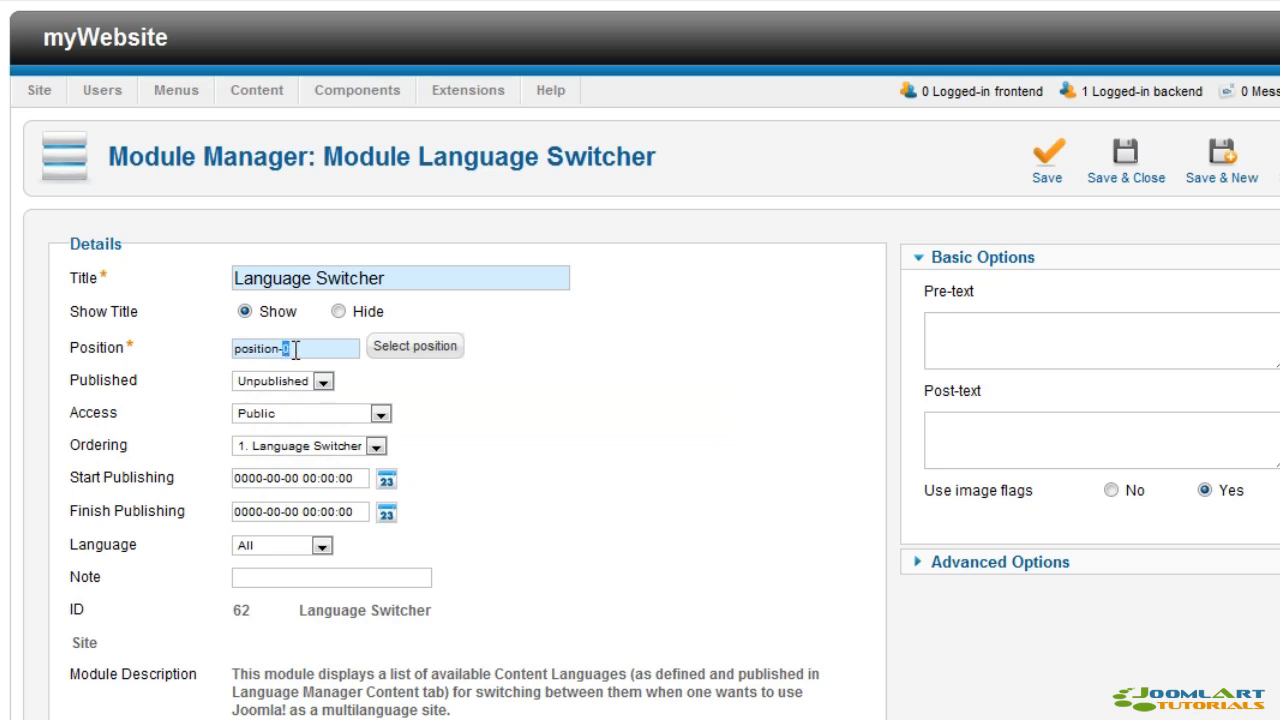
pyautogui.click(800, 403)
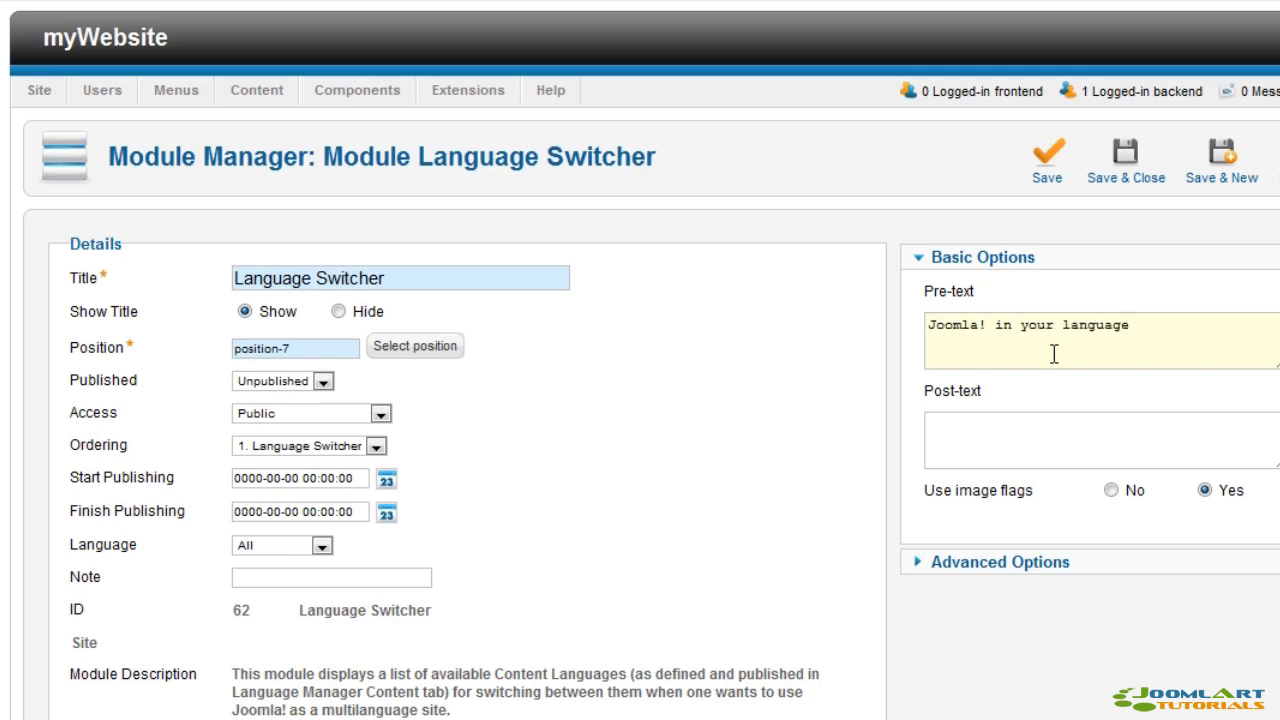
pyautogui.click(269, 385)
pyautogui.click(270, 397)
pyautogui.click(1133, 178)
# - Open the Plug-in Manager
pyautogui.moveTo(471, 98)
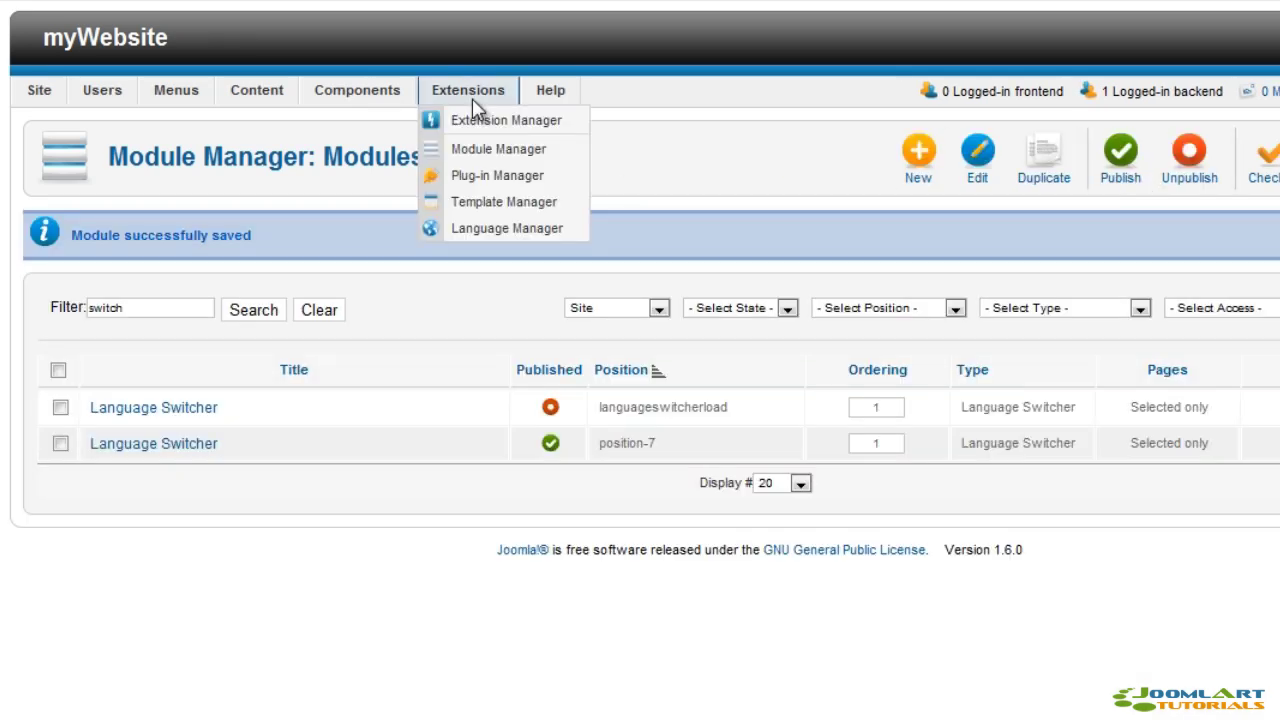
pyautogui.click(488, 178)
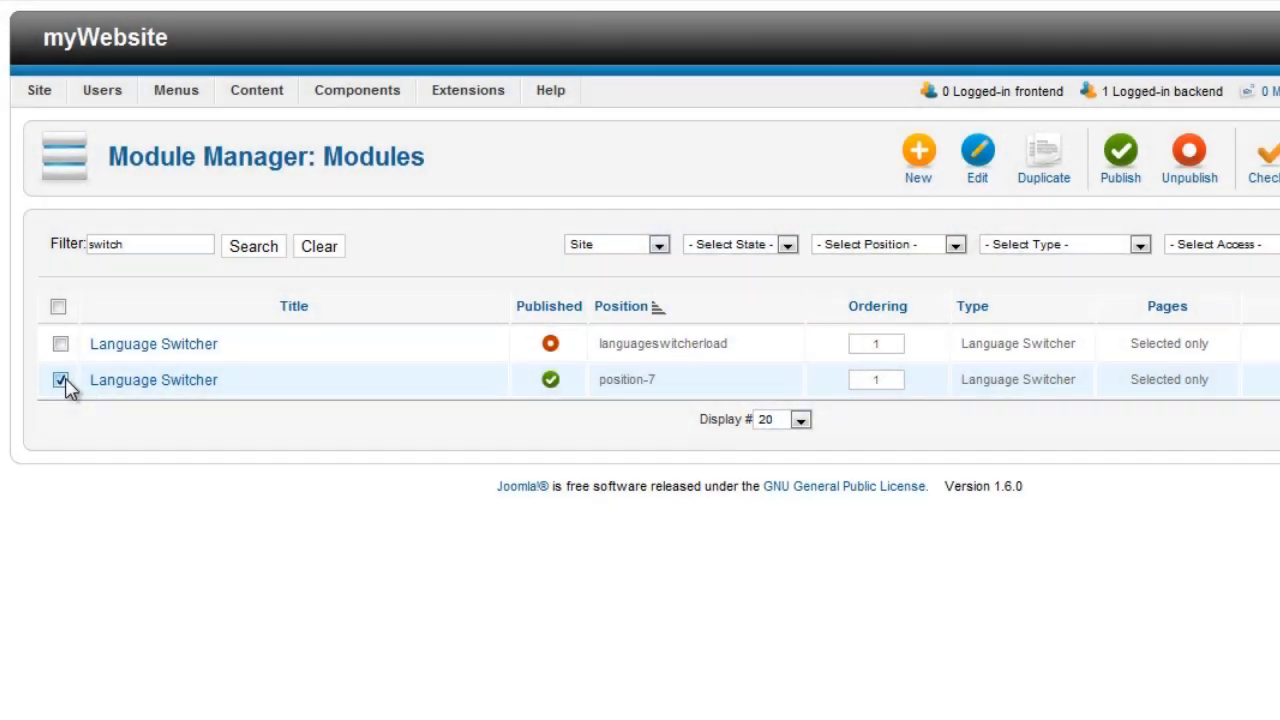
# - Duplicate the published Language Switcher module and replace the copy's pre-text with its Google Translate French version, "Joomla! dans votre langue"
pyautogui.click(1057, 186)
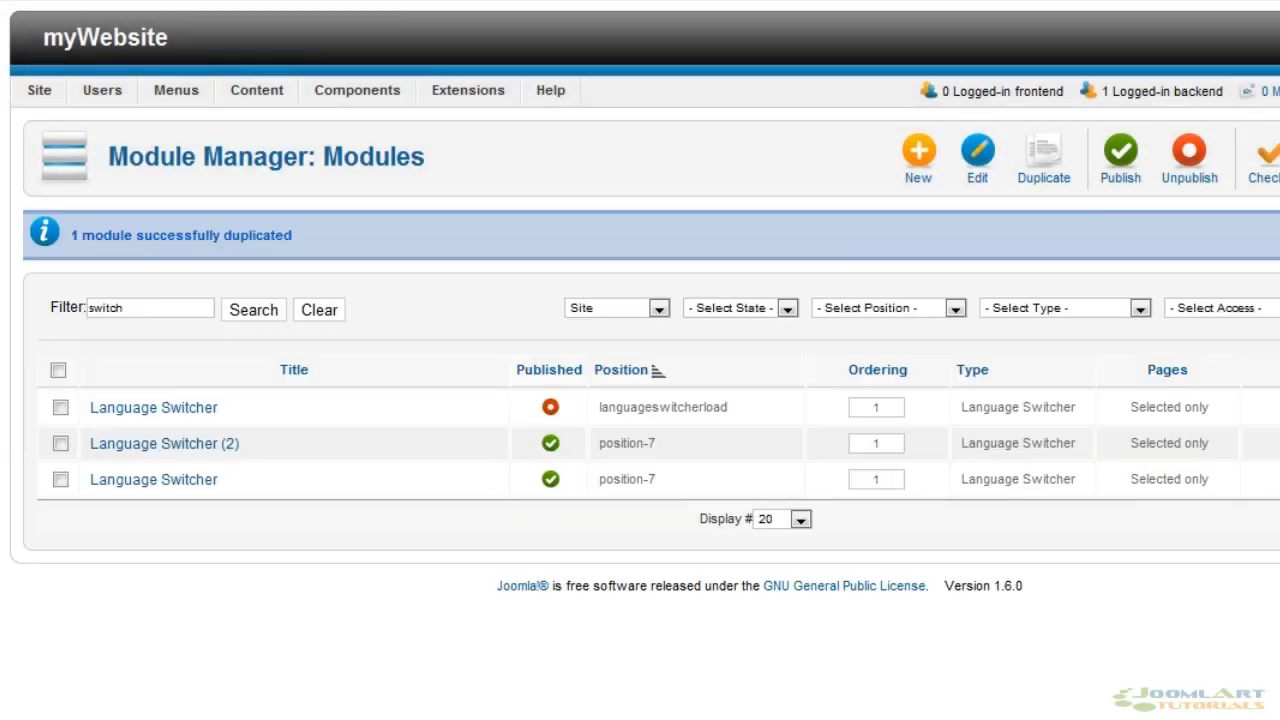
pyautogui.moveTo(252, 266)
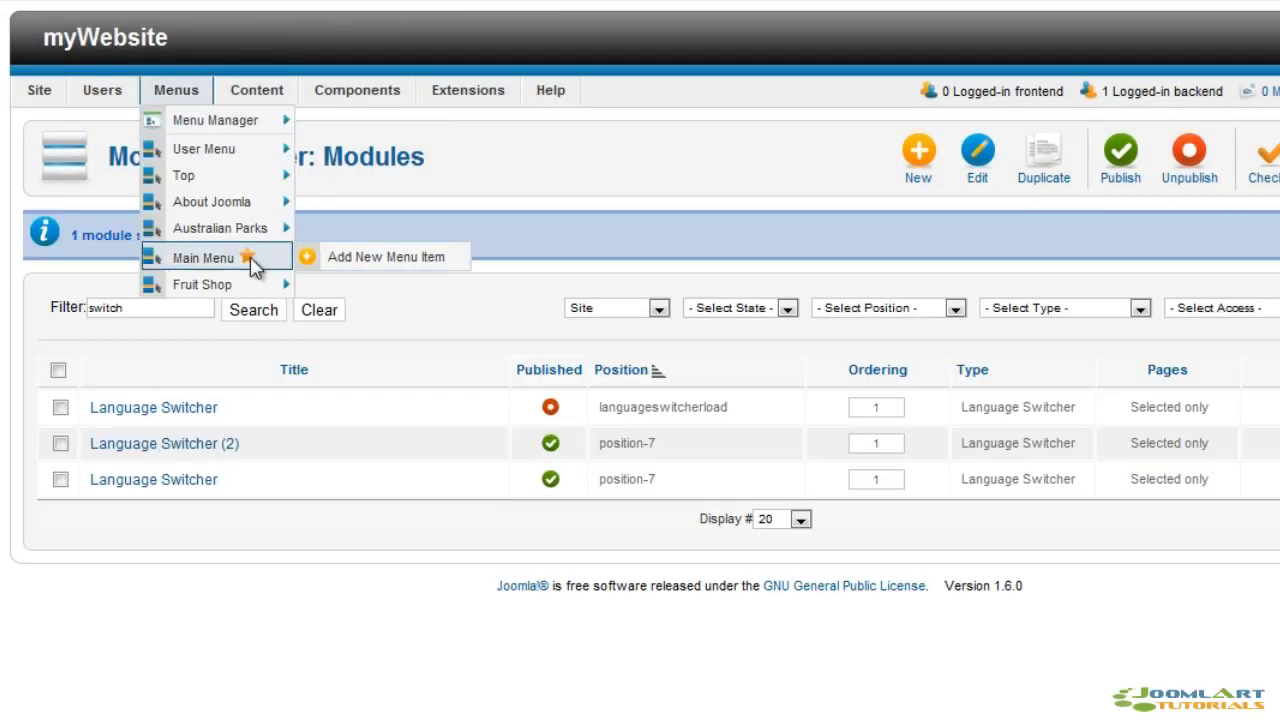
pyautogui.click(153, 444)
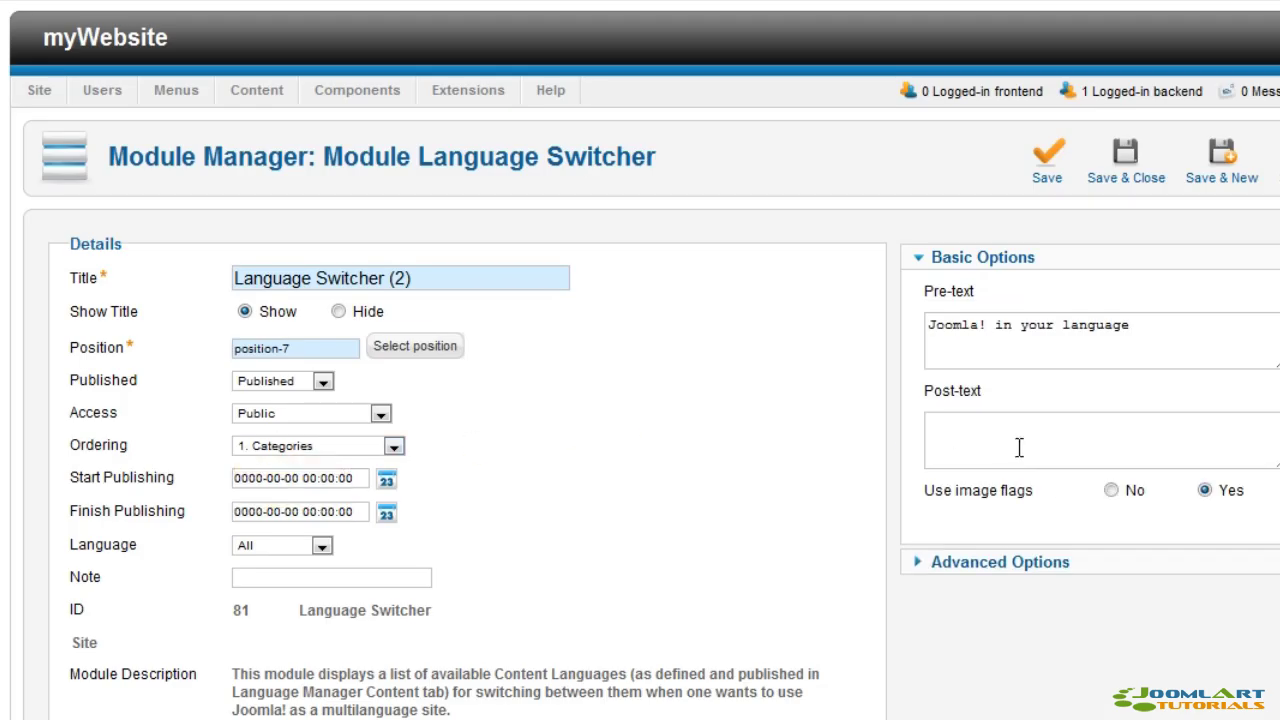
pyautogui.moveTo(1155, 335); pyautogui.dragTo(897, 314)
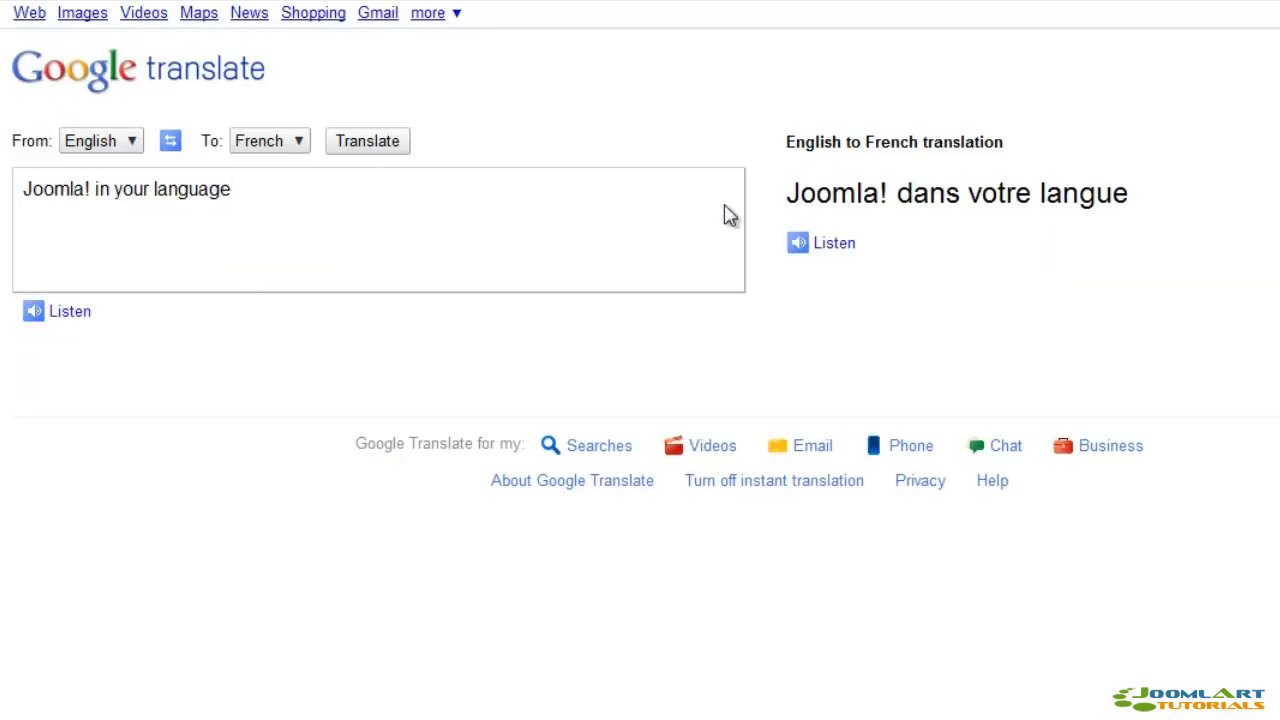
pyautogui.moveTo(1130, 193); pyautogui.dragTo(786, 193)
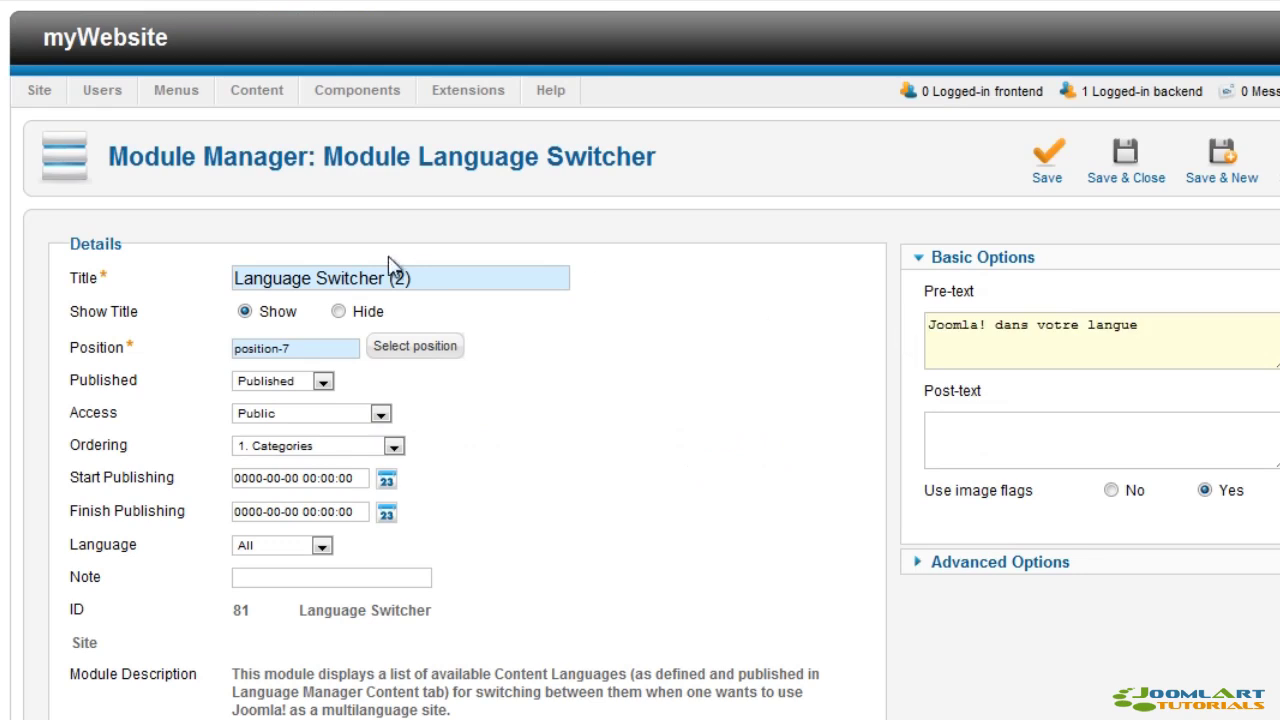
# - Retitle the duplicated switcher module "Language" and assign it to French
pyautogui.moveTo(410, 278); pyautogui.dragTo(312, 278)
pyautogui.press('BackSpace')
pyautogui.click(320, 545)
pyautogui.click(295, 597)
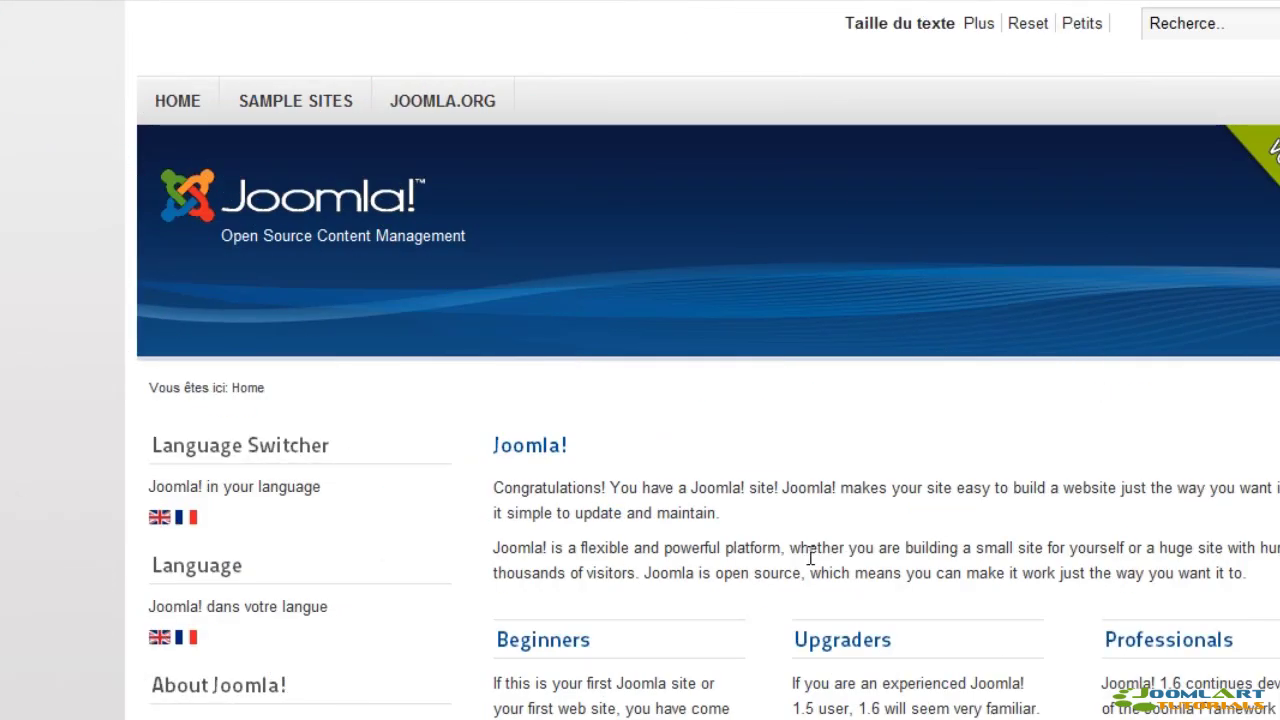
# - Examine the French front page for its language switchers, side menu modules and translated labels
pyautogui.scroll(-2, 810, 558)
pyautogui.scroll(-3, 810, 556)
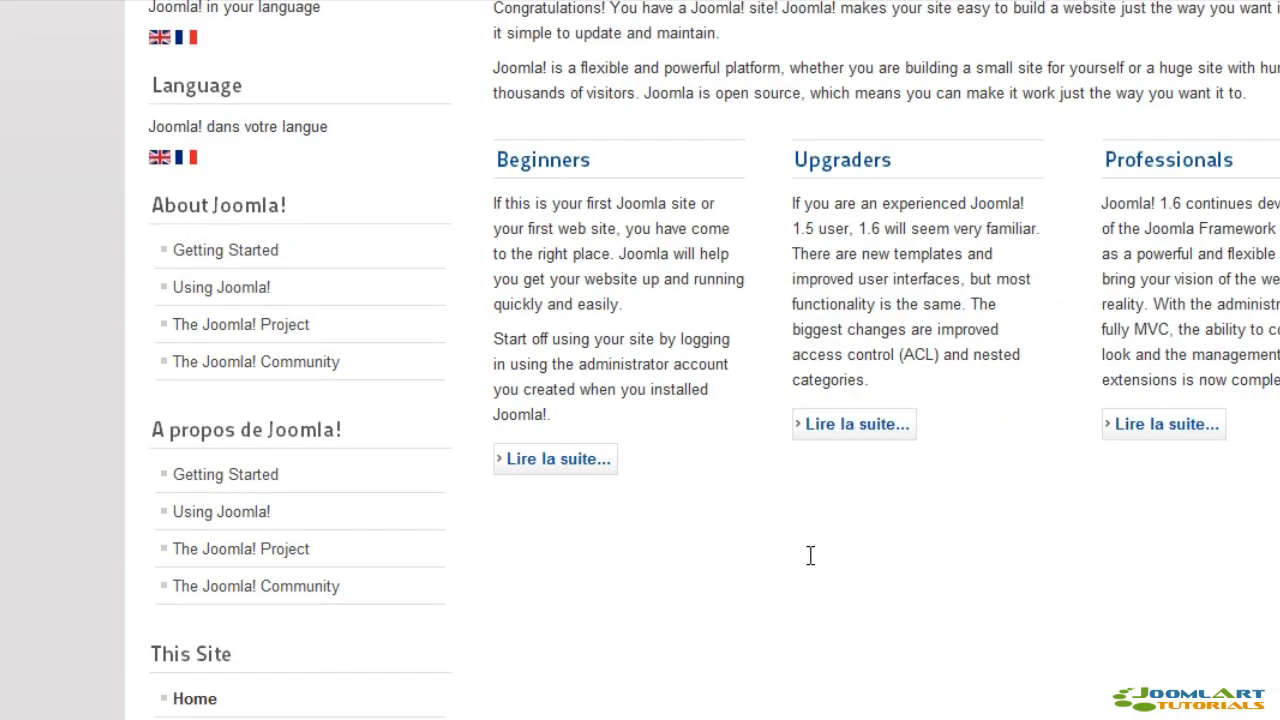
pyautogui.scroll(-3, 810, 556)
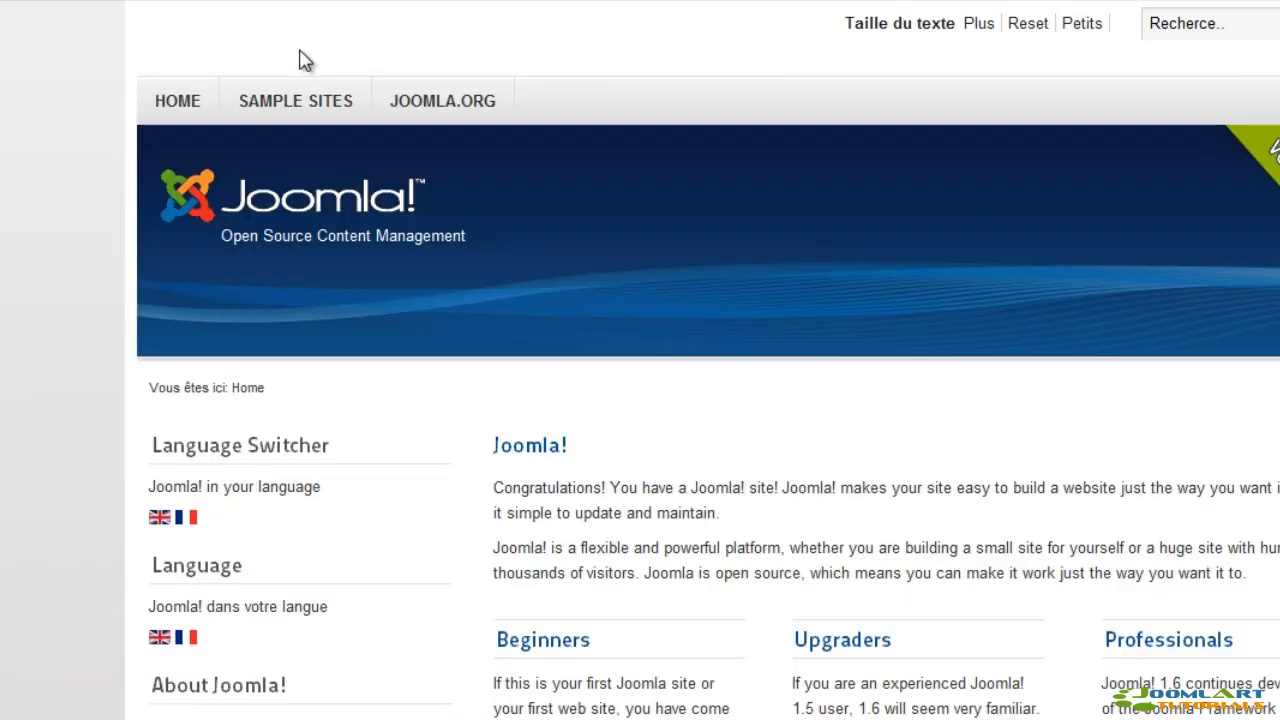
pyautogui.scroll(-5, 988, 390)
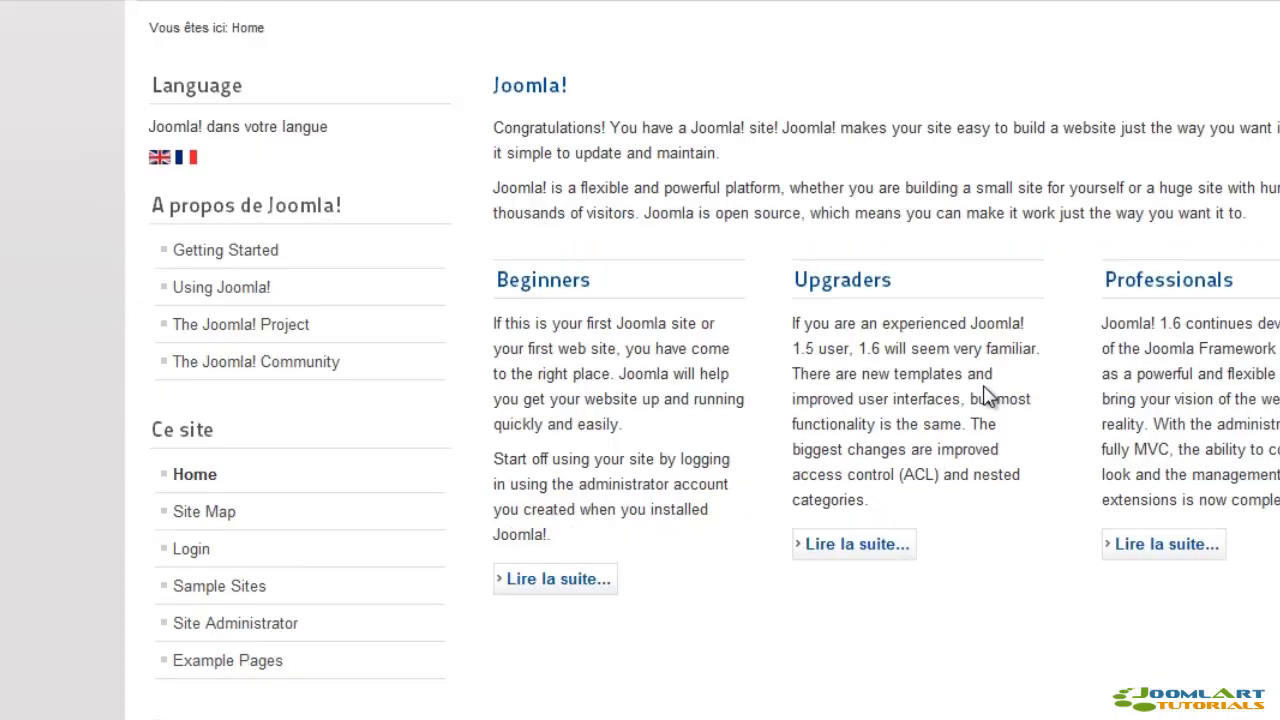
pyautogui.scroll(4, 988, 397)
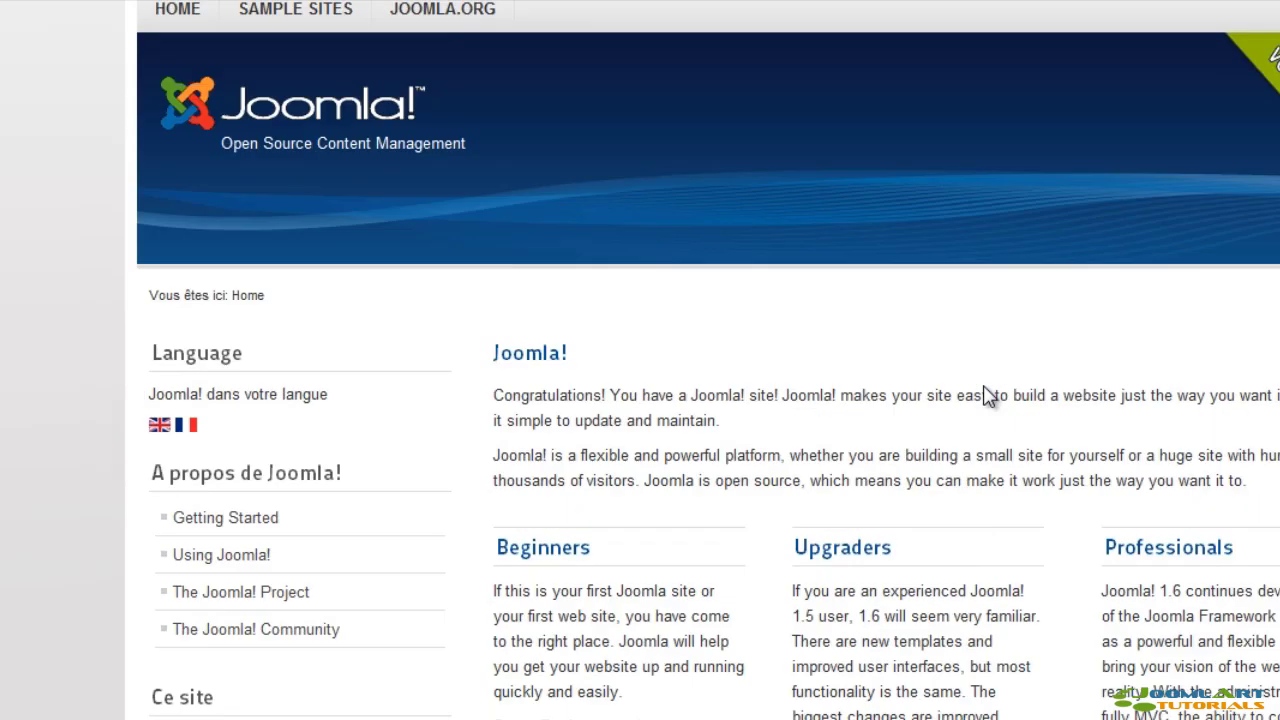
pyautogui.scroll(1, 988, 397)
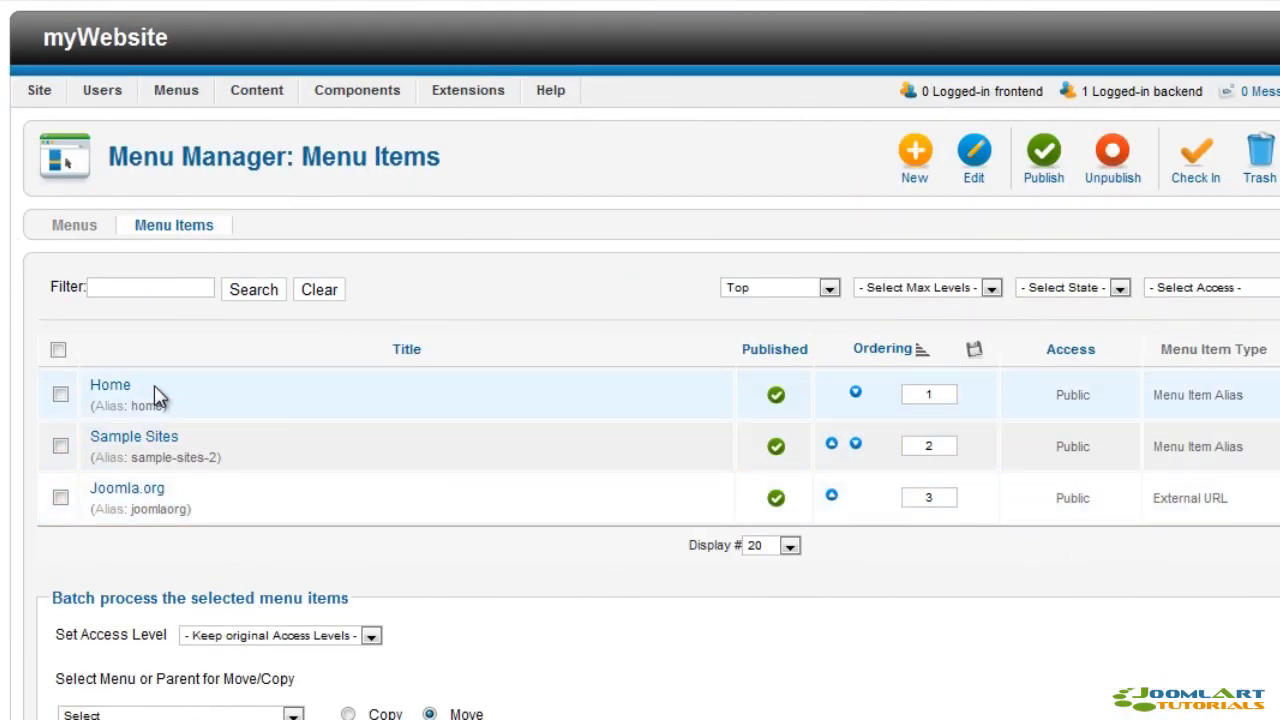
# - Save the Top menu's Home item with the language English (UK) and open the Sample Sites item
pyautogui.click(128, 388)
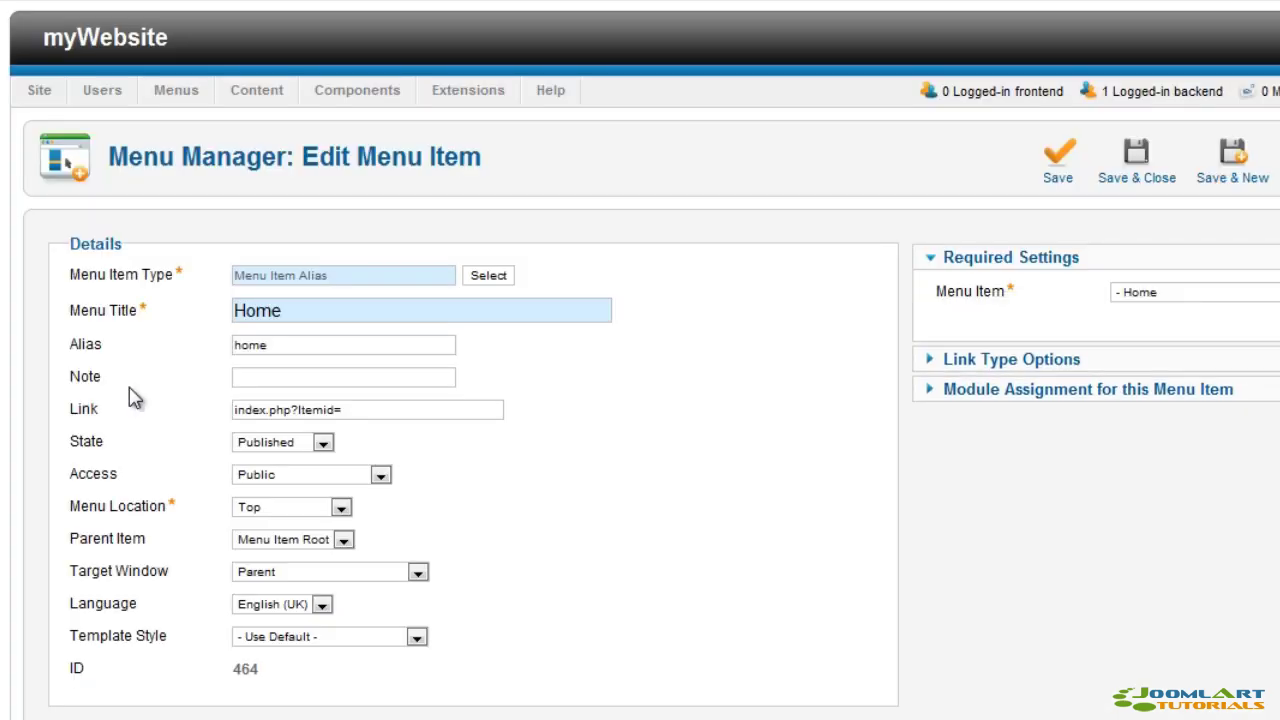
pyautogui.click(293, 612)
pyautogui.click(294, 612)
pyautogui.click(1128, 177)
pyautogui.click(141, 503)
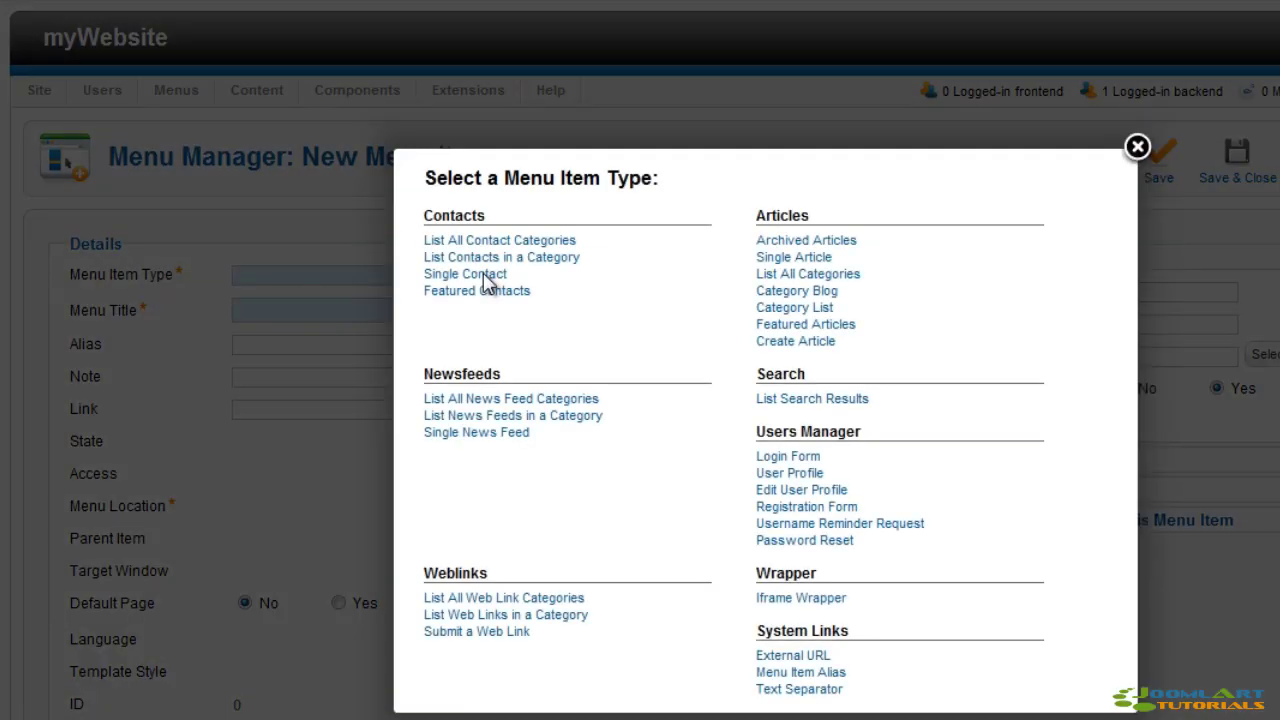
# - Make the new Top menu entry a Menu Item Alias titled "Accueil", Google Translate's French for "Home"
pyautogui.click(832, 665)
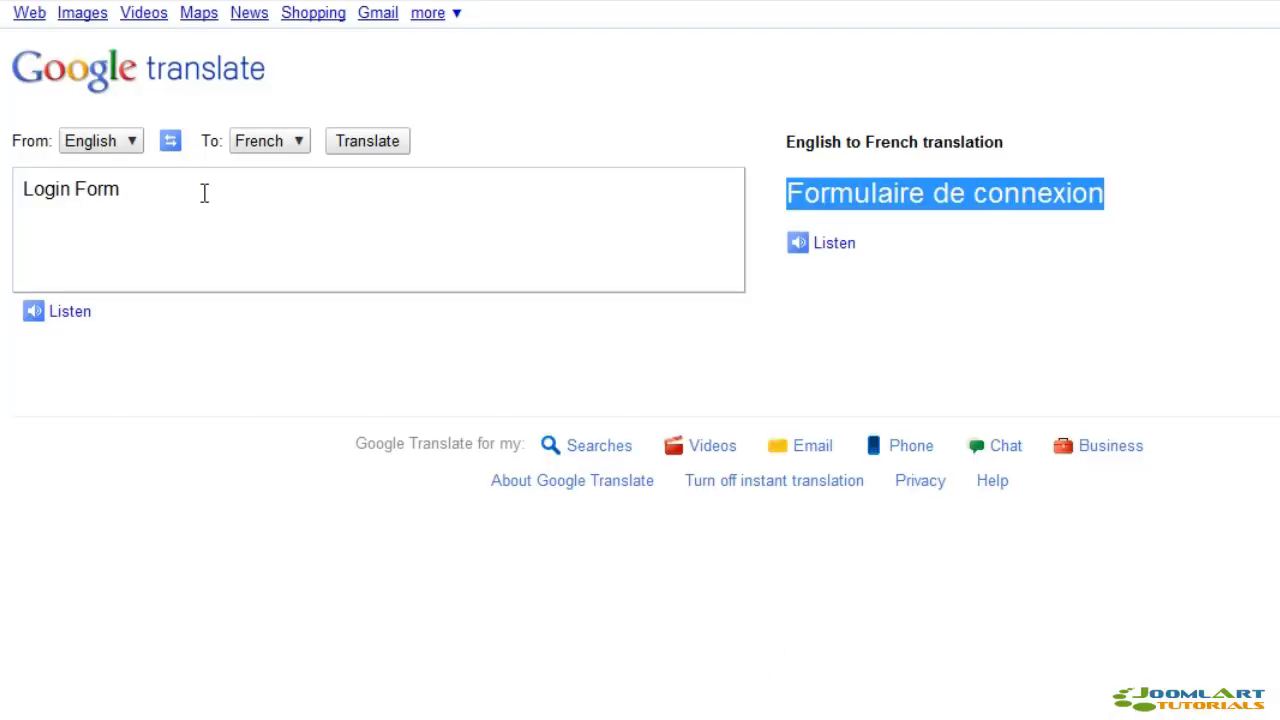
pyautogui.hotkey('ctrl', 'a')
pyautogui.write('Home')
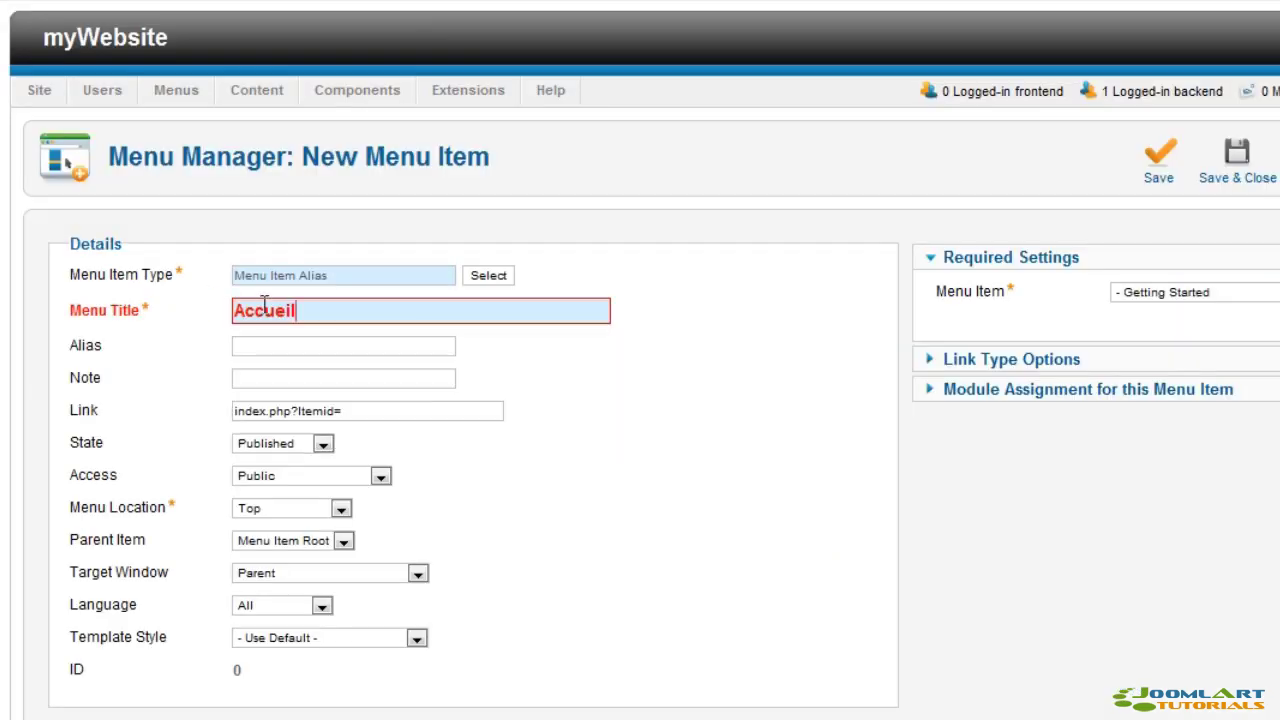
pyautogui.click(285, 343)
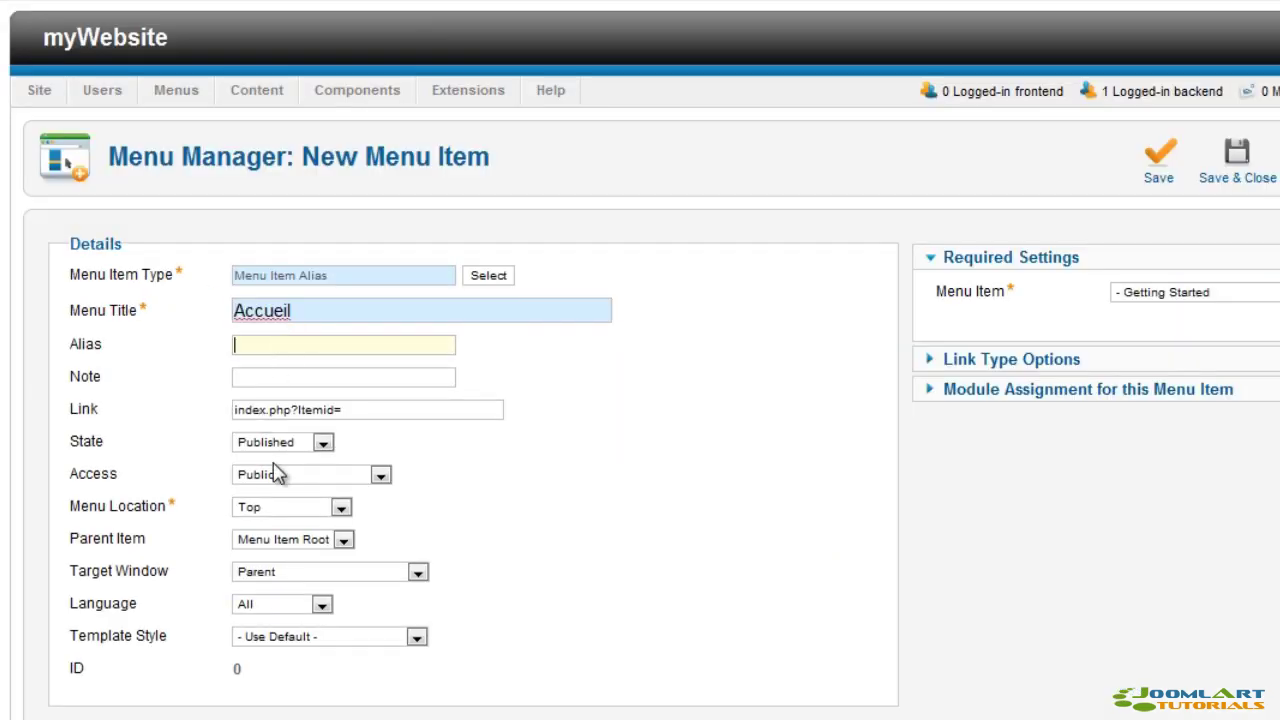
# - Set the Accueil item's language to French (FR), choose its target menu item, and save and close it
pyautogui.click(275, 604)
pyautogui.click(275, 648)
pyautogui.click(1195, 292)
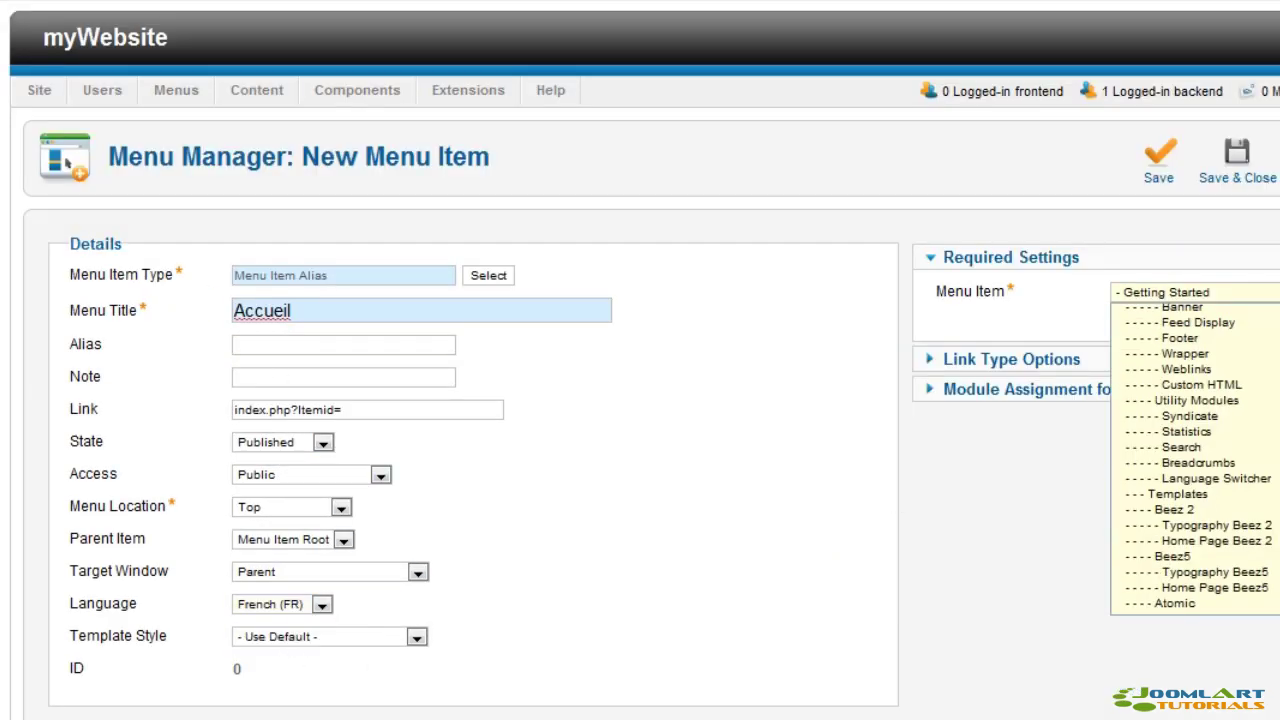
pyautogui.scroll(-5, 1195, 460)
pyautogui.scroll(-1, 1187, 434)
pyautogui.click(1240, 523)
pyautogui.click(1262, 185)
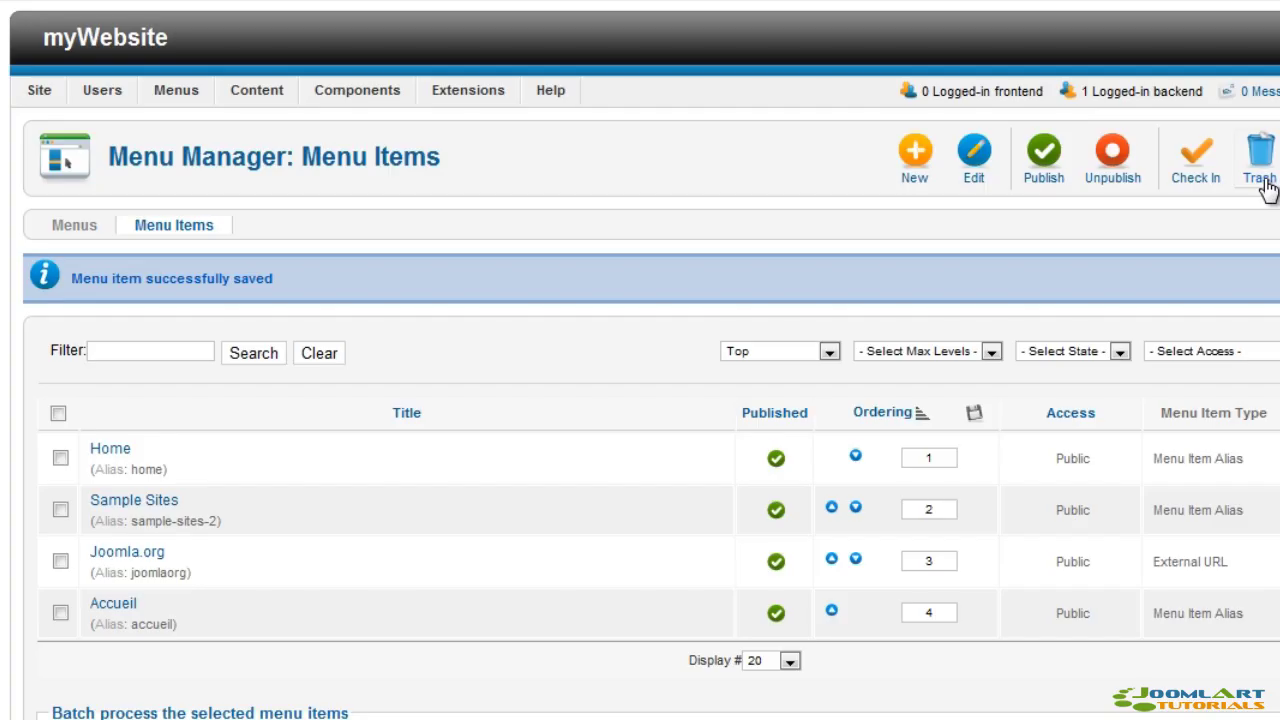
# - Create another Menu Item Alias titled "Exemples de sites", using Google Translate's French version of "Sample Sites"
pyautogui.click(909, 176)
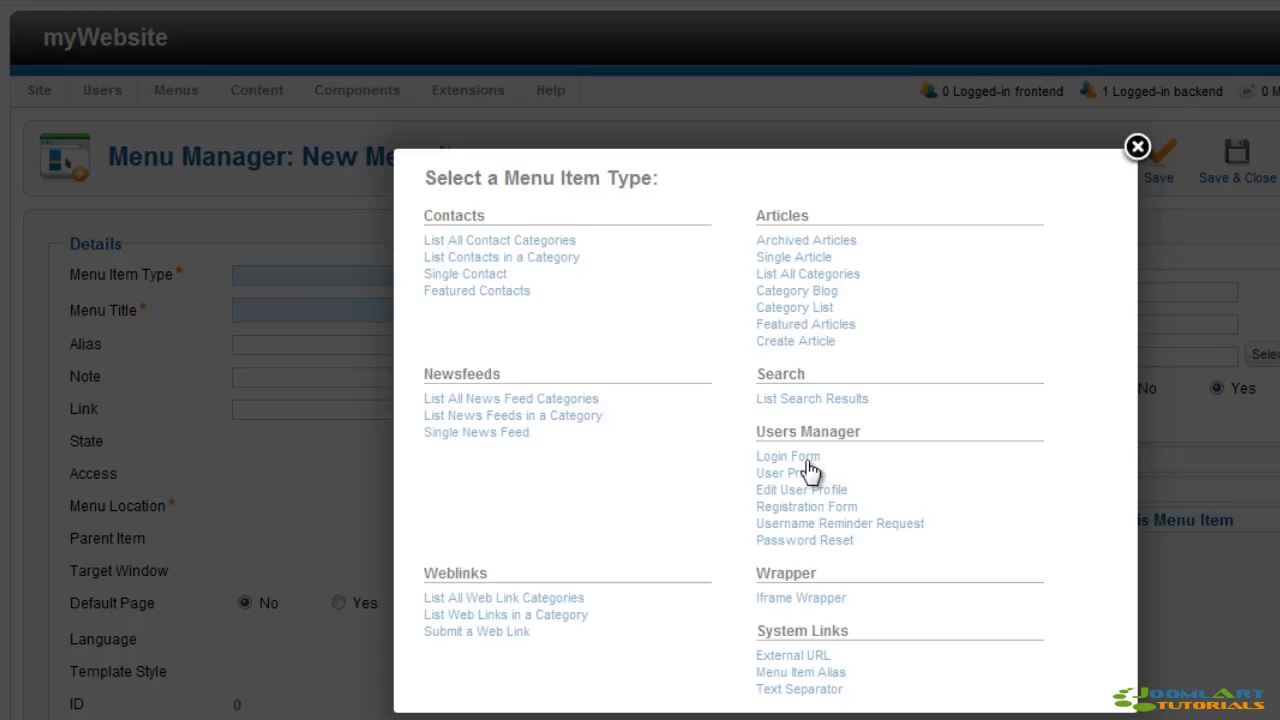
pyautogui.click(800, 672)
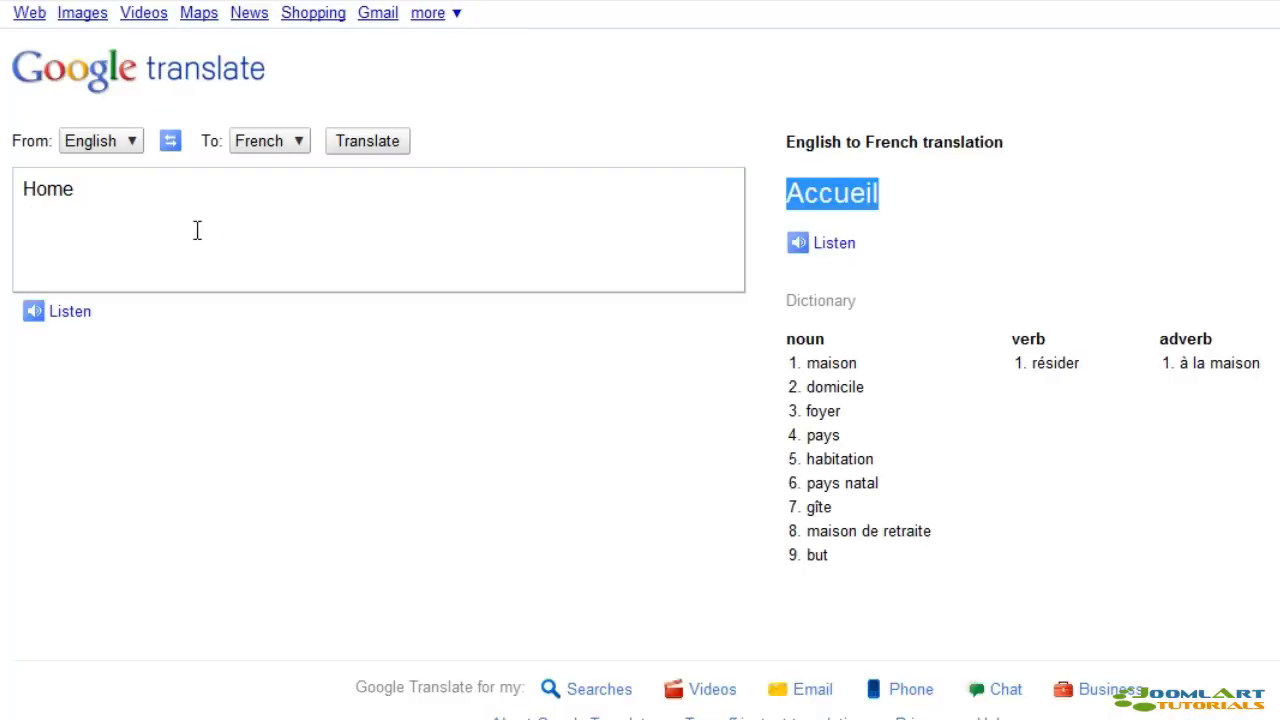
pyautogui.hotkey('ctrl', 'a')
pyautogui.write('Sample')
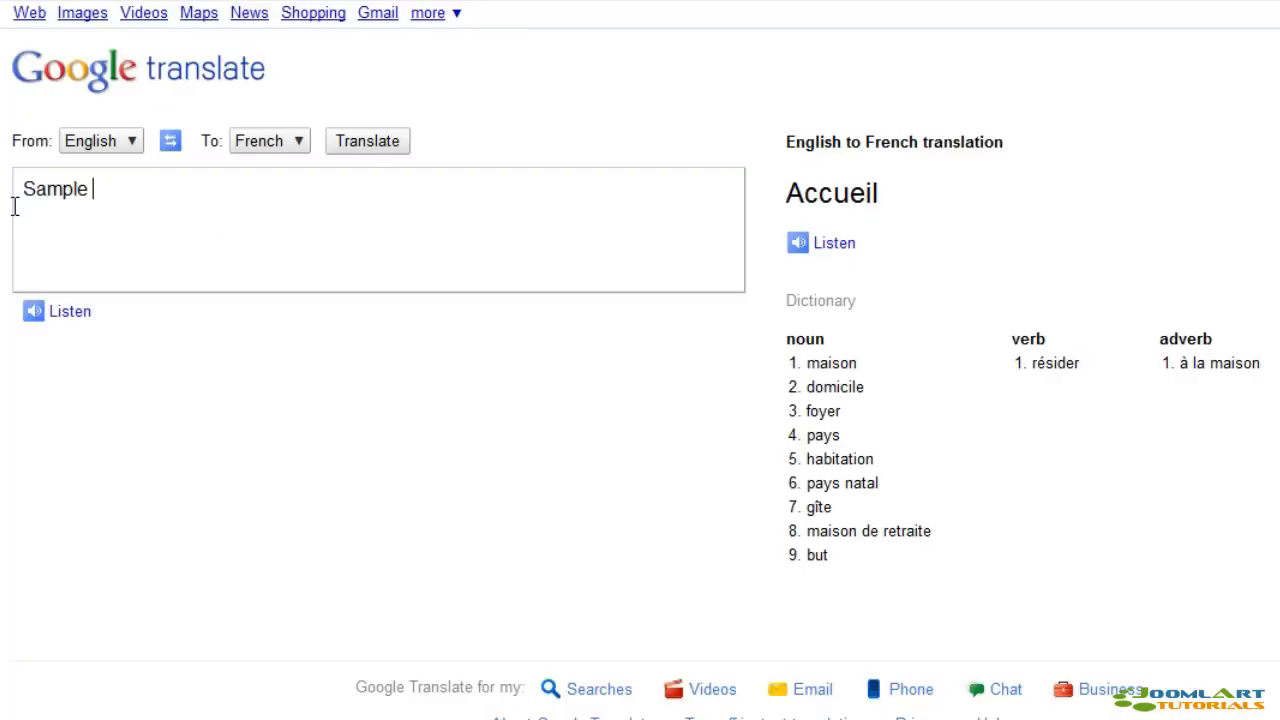
pyautogui.write(' Sites')
pyautogui.tripleClick(782, 200)
pyautogui.hotkey('ctrl', 'c')
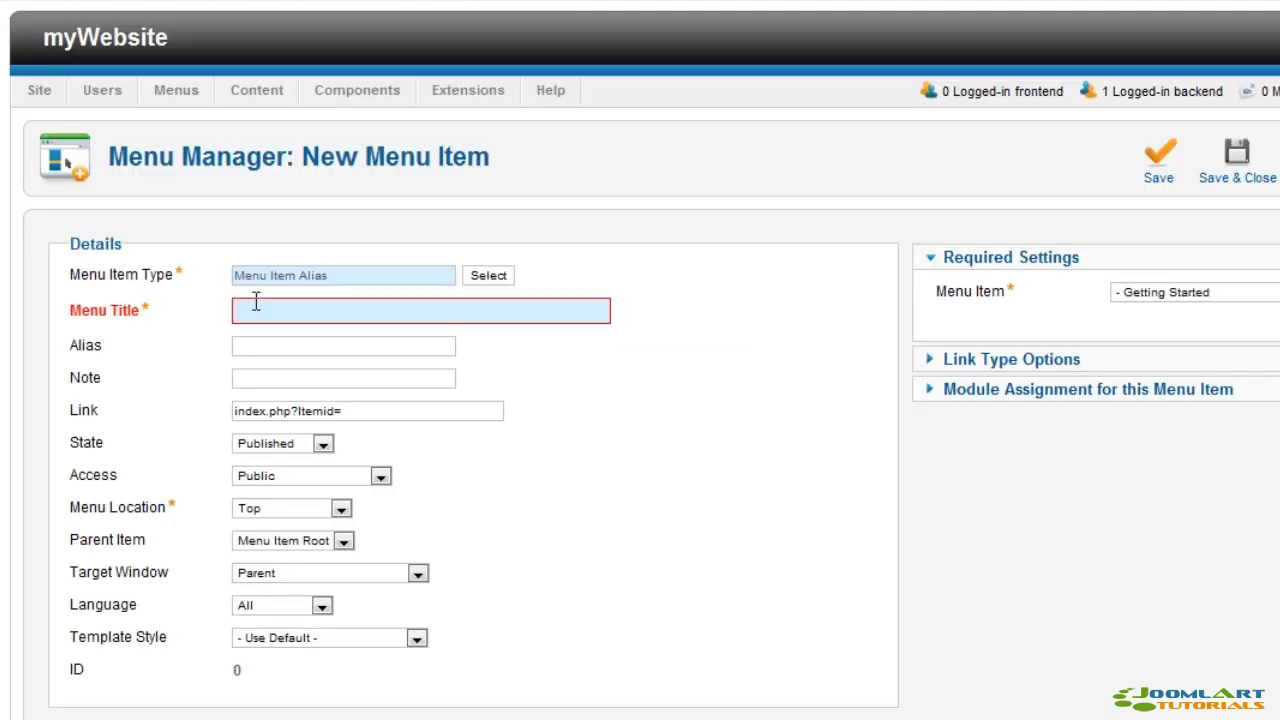
pyautogui.click(254, 300)
pyautogui.hotkey('ctrl', 'v')
# - Set the Exemples de sites item to French (FR), link it to mainmenu's Sample Sites, and save and close it
pyautogui.click(322, 605)
pyautogui.click(290, 658)
pyautogui.click(1193, 292)
pyautogui.scroll(-5, 1195, 460)
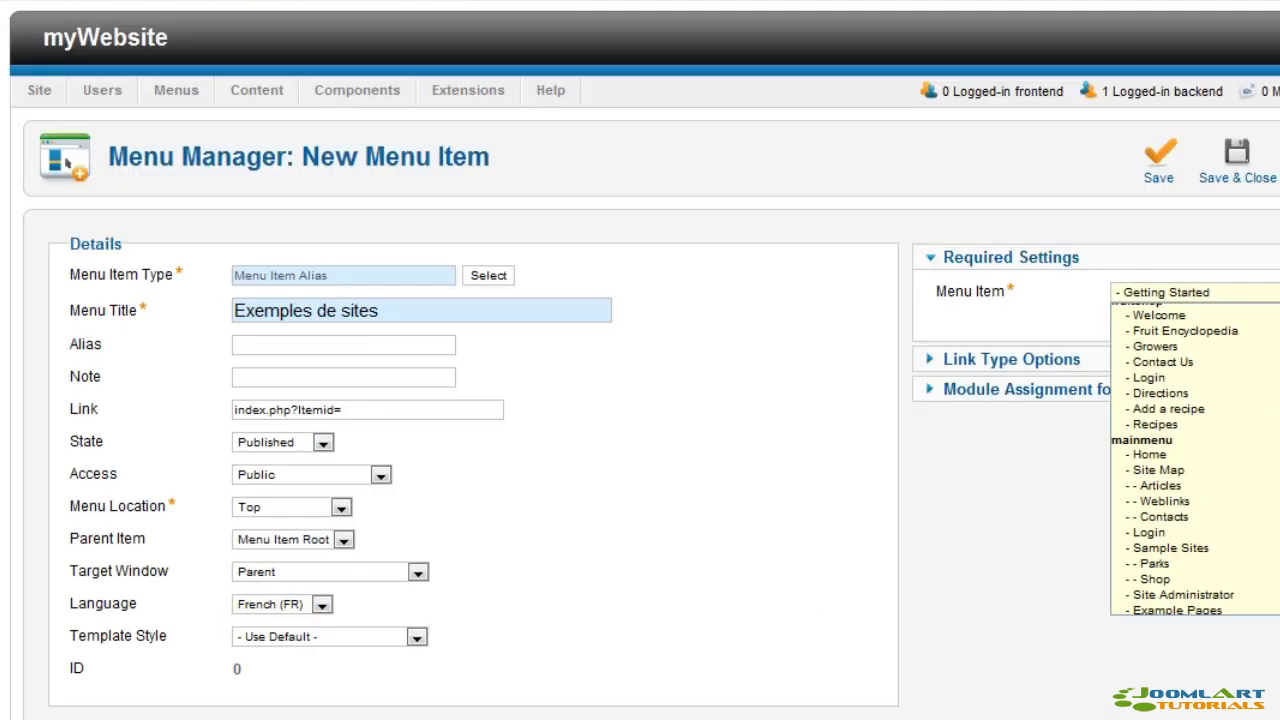
pyautogui.click(1170, 548)
pyautogui.click(1245, 175)
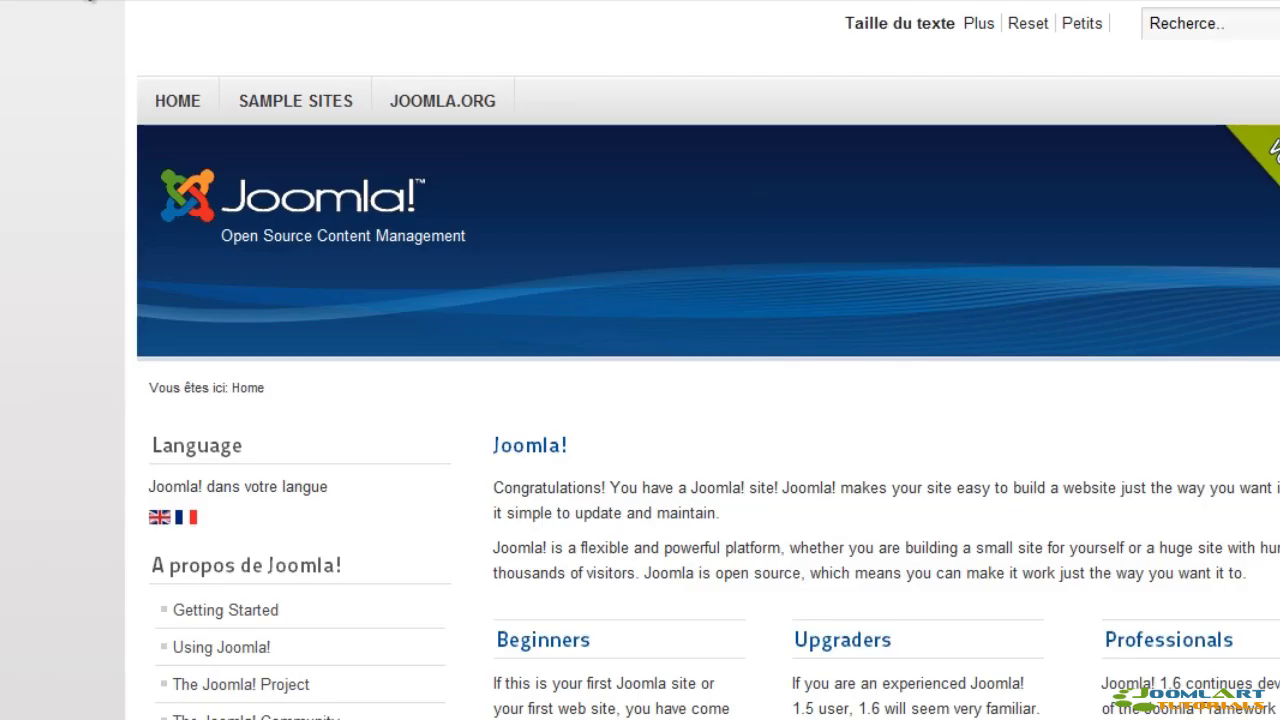
# - Check the French front page's top menu and move the Accueil item up one place in the Top menu's order
pyautogui.click(88, 1)
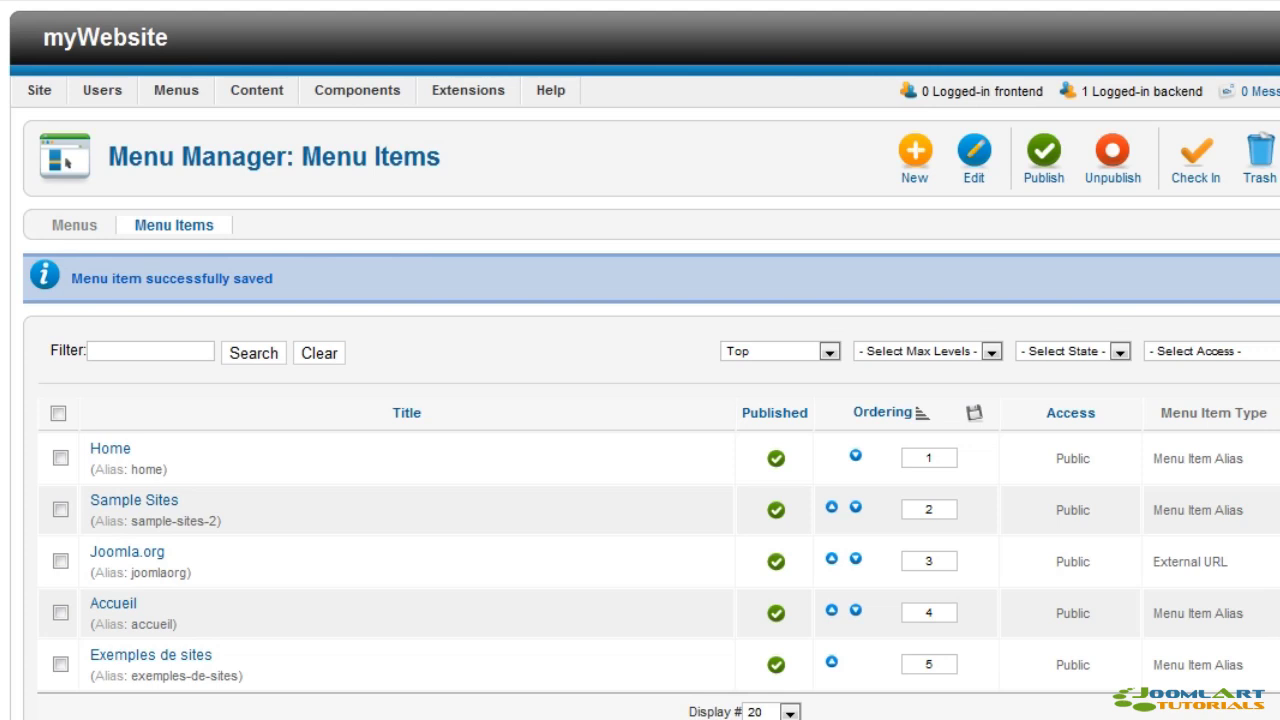
pyautogui.click(831, 611)
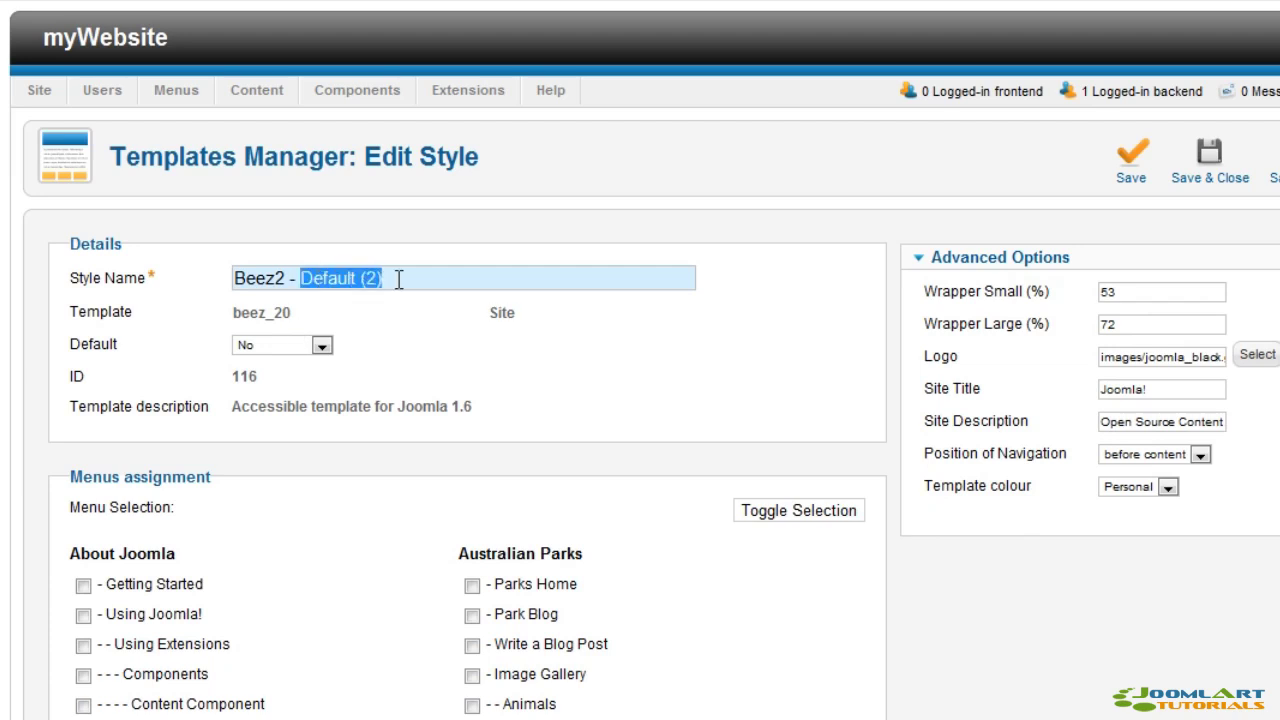
# - Rename the duplicated Beez2 template style "Beez2 - French (FR)" and make it the default for French (FR)
pyautogui.write('Fra')
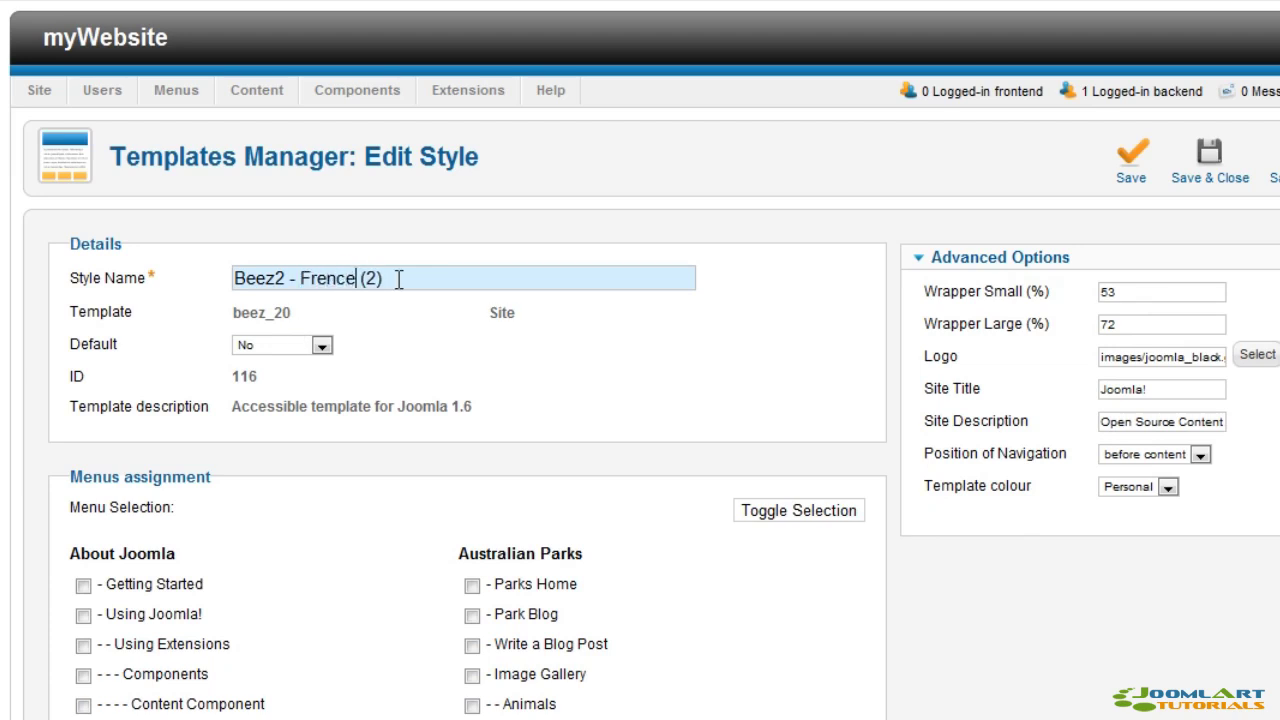
pyautogui.click(322, 345)
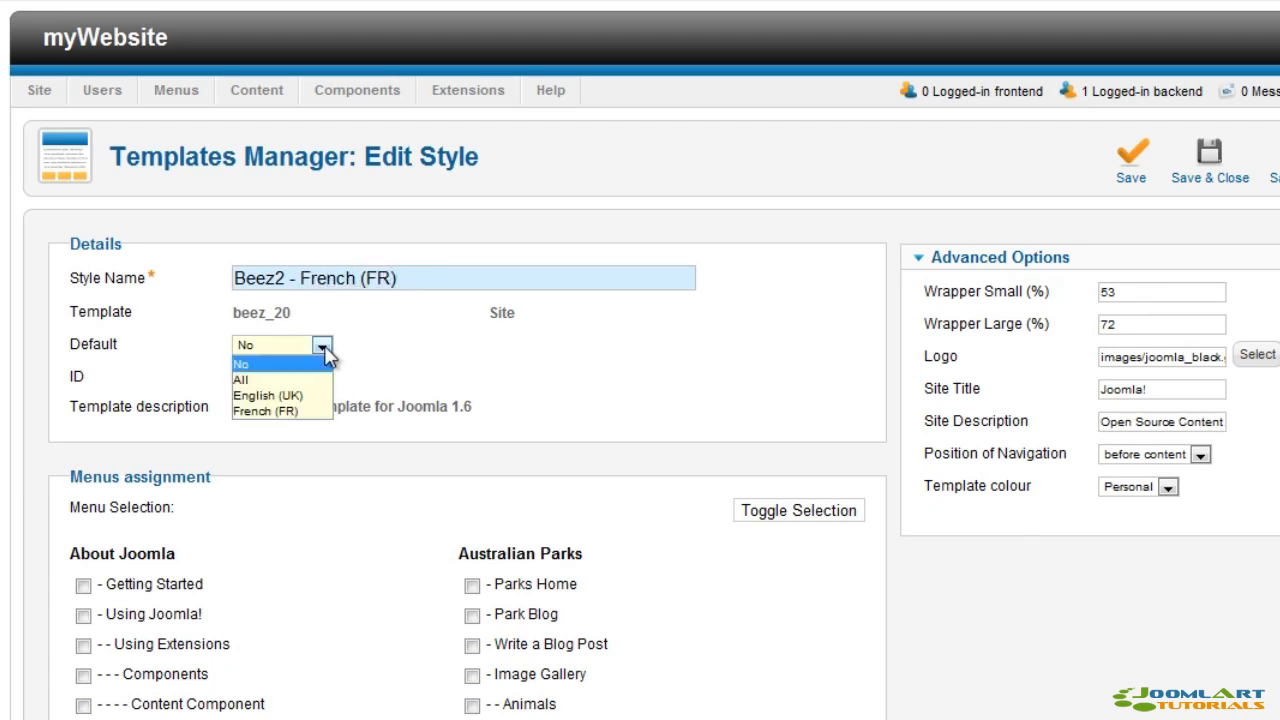
pyautogui.click(303, 410)
# - Set the style's site description to "système open source de gestion de contenu", save and close it, and reload the French front page
pyautogui.tripleClick(1118, 416)
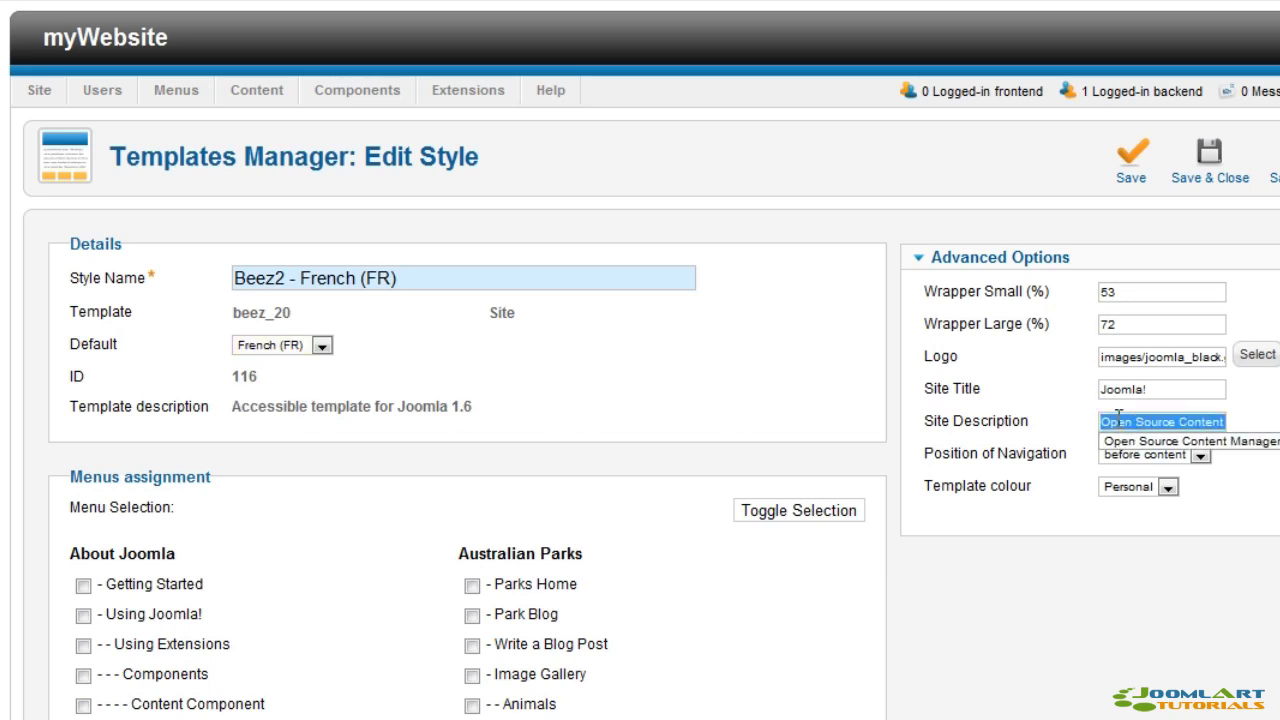
pyautogui.hotkey('ctrl', 'v')
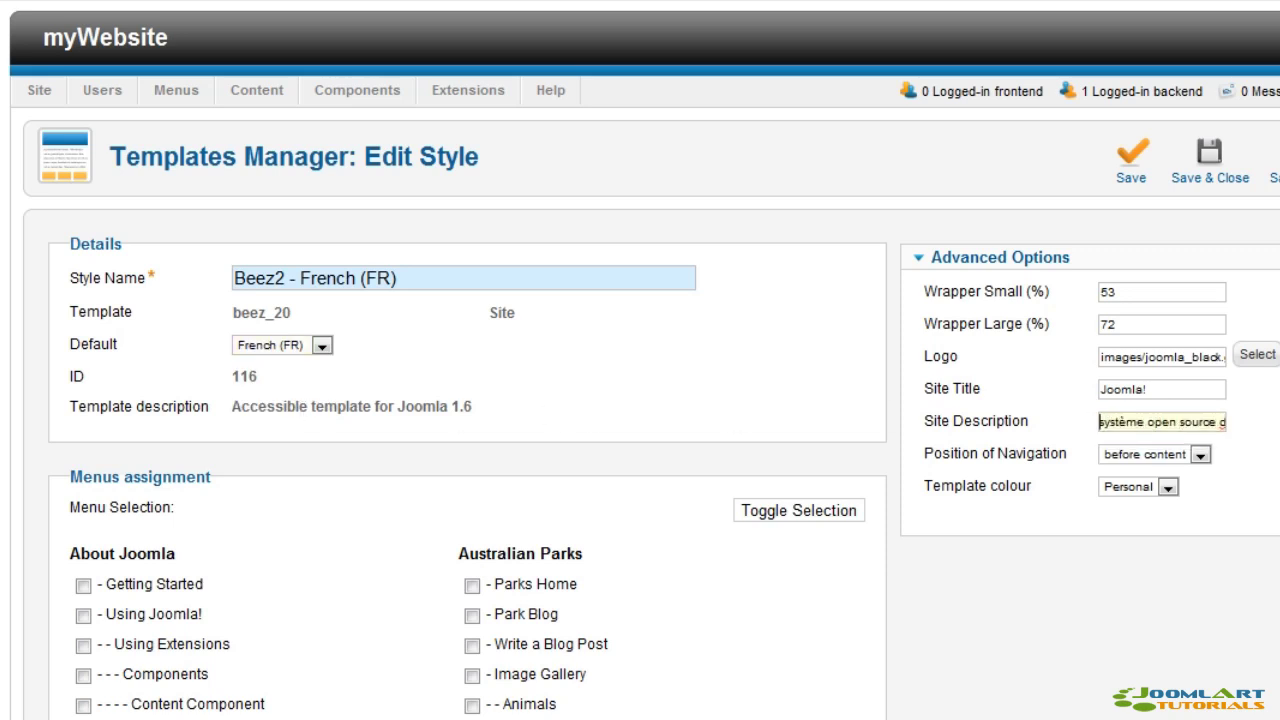
pyautogui.click(1211, 177)
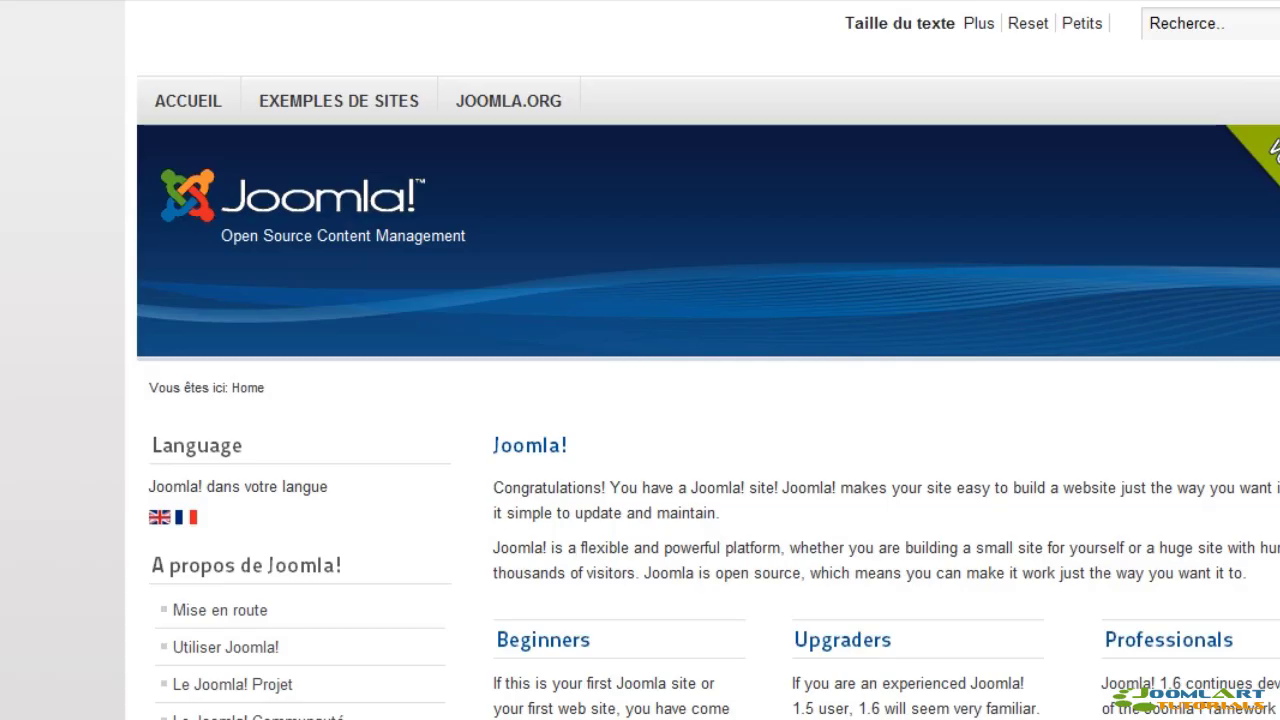
pyautogui.press('F5')
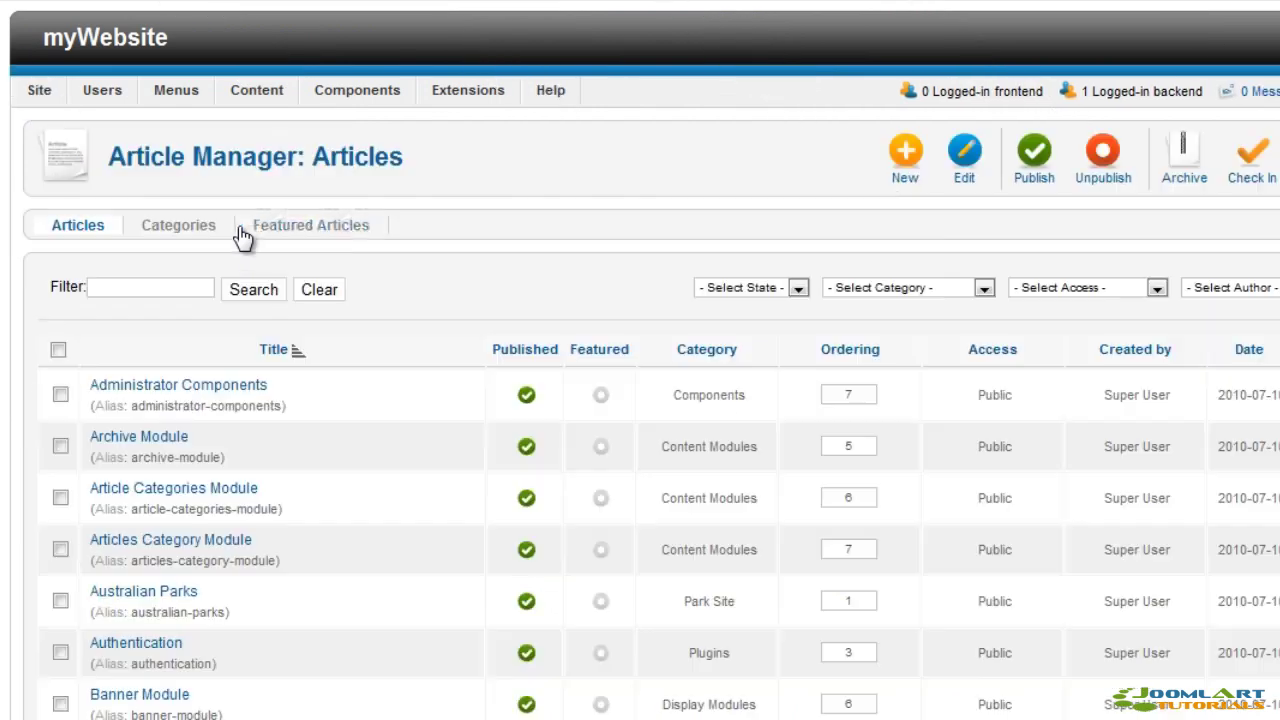
# - Filter the articles by "joomla", set the Joomla! article's language to English (UK), and save and close it
pyautogui.click(194, 286)
pyautogui.write('joom l')
pyautogui.press('Return')
pyautogui.click(60, 394)
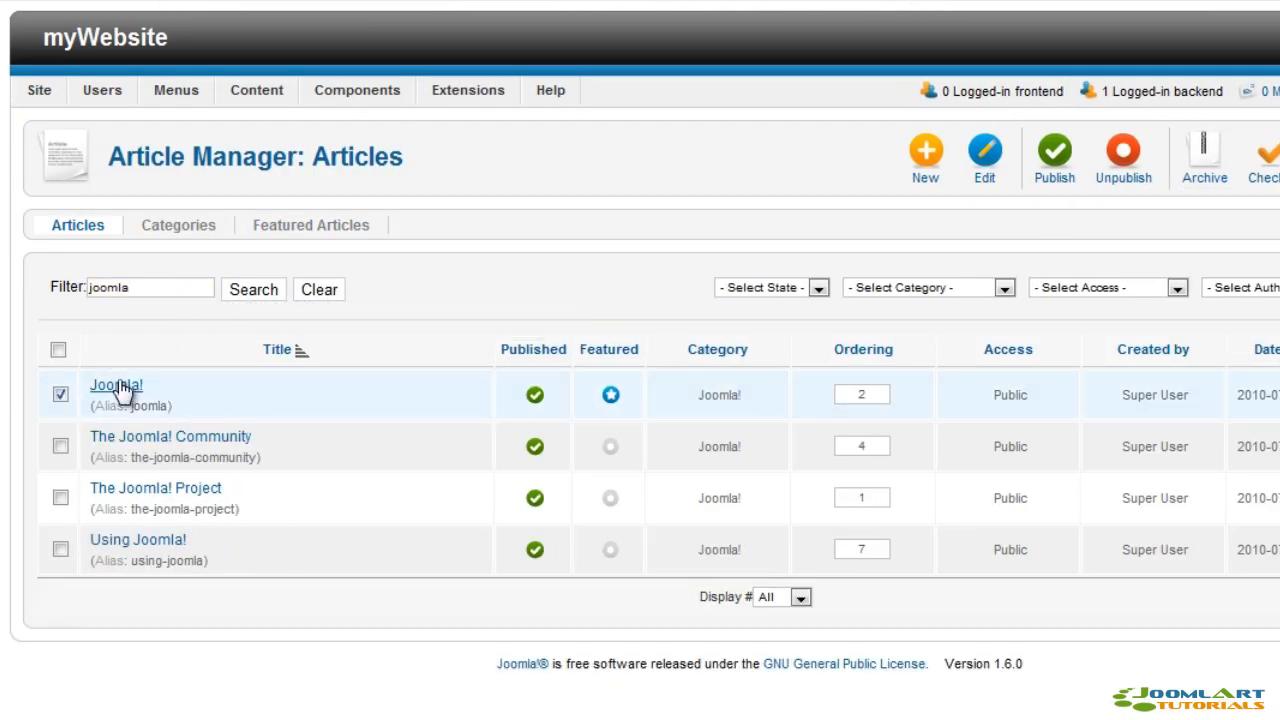
pyautogui.click(117, 387)
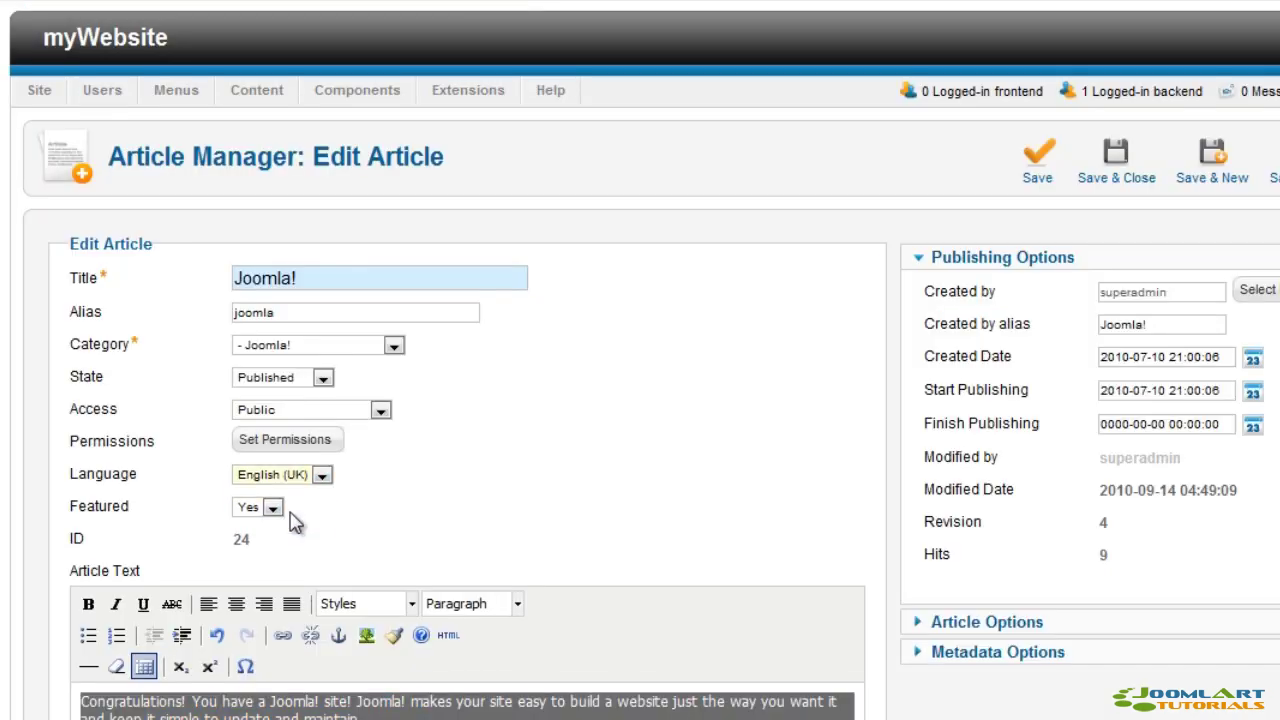
pyautogui.scroll(-2, 700, 300)
pyautogui.click(1116, 62)
# - Create an article titled "Joomla!" in French (FR), containing the French translation of the Joomla! welcome text
pyautogui.click(923, 43)
pyautogui.write('Joomla!')
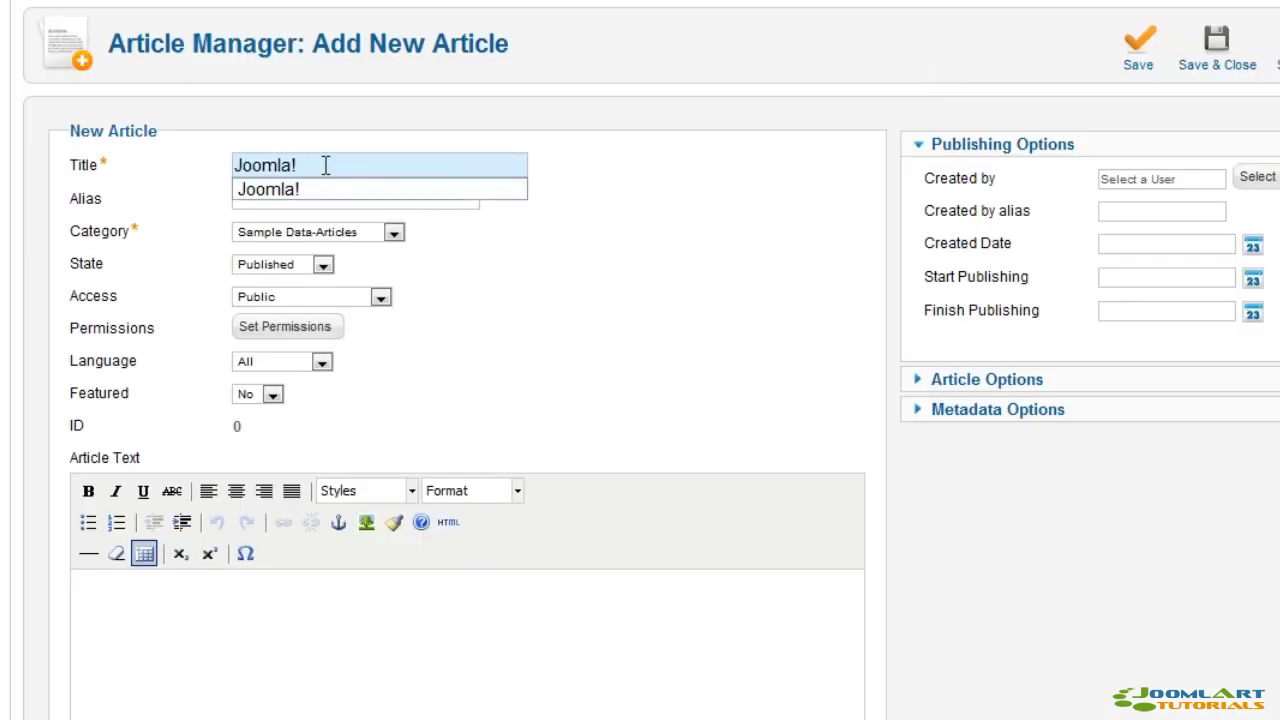
pyautogui.click(321, 362)
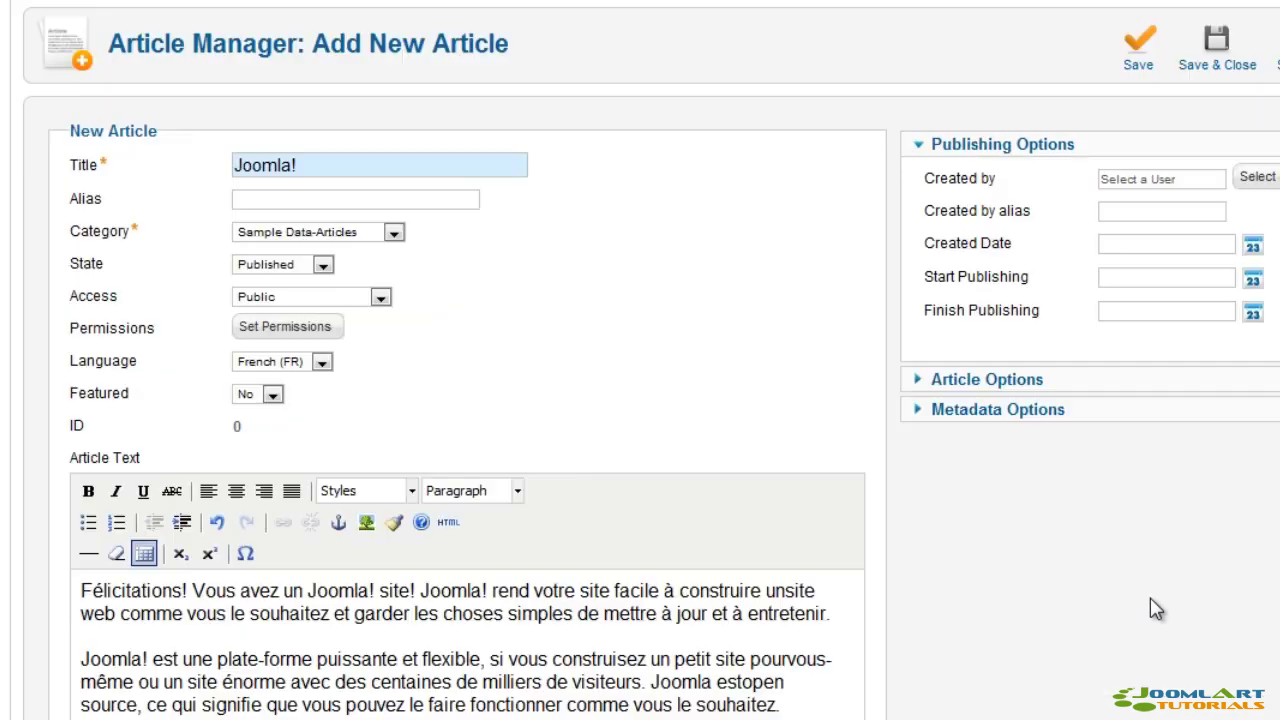
# - Put the French article in the Joomla! category, retitle it "Joomla! (FR)", and save and close it
pyautogui.click(394, 232)
pyautogui.click(300, 263)
pyautogui.click(1240, 60)
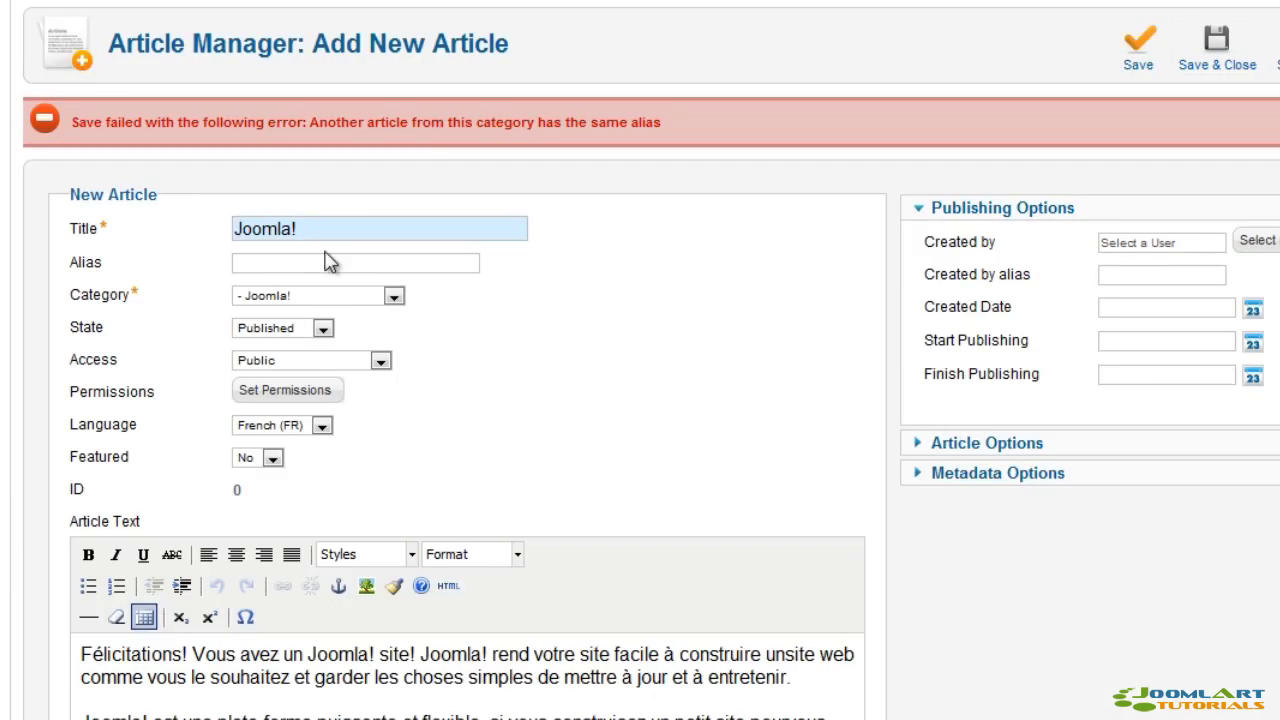
pyautogui.click(382, 232)
pyautogui.click(1217, 60)
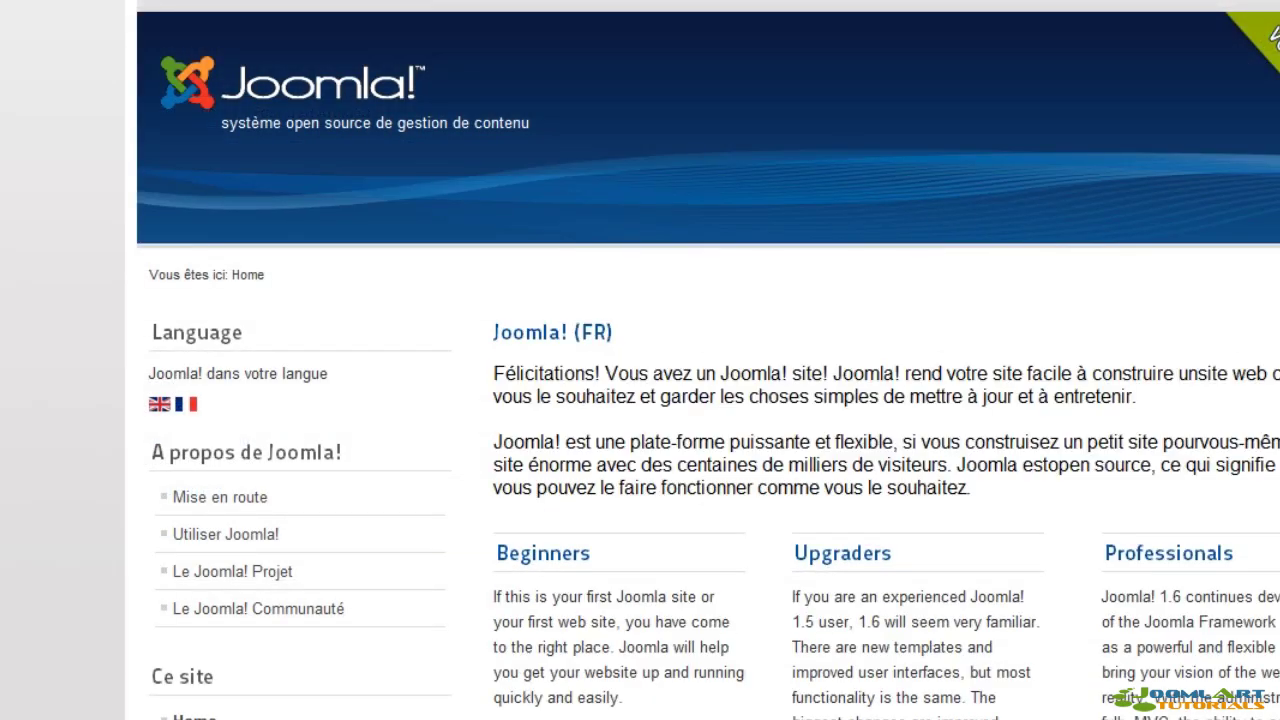
# - Review the French and English versions of the front page and switch the site back to French
pyautogui.scroll(-2, 1203, 418)
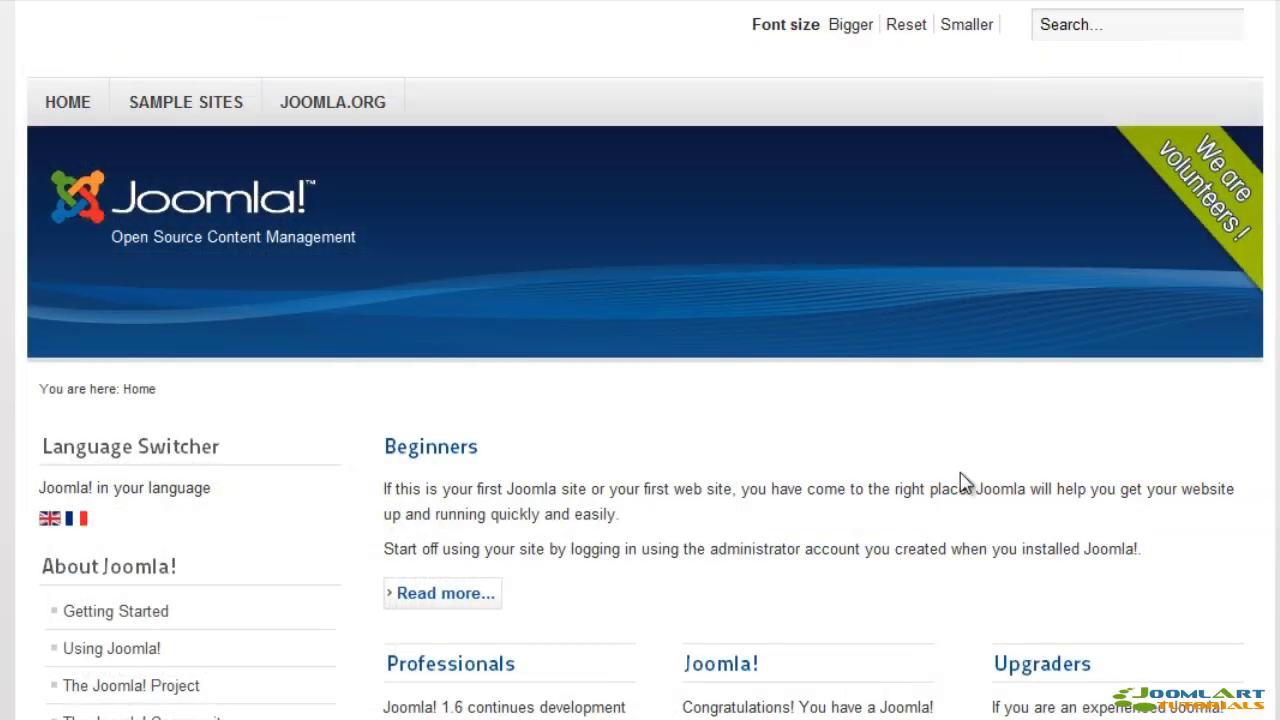
pyautogui.click(77, 521)
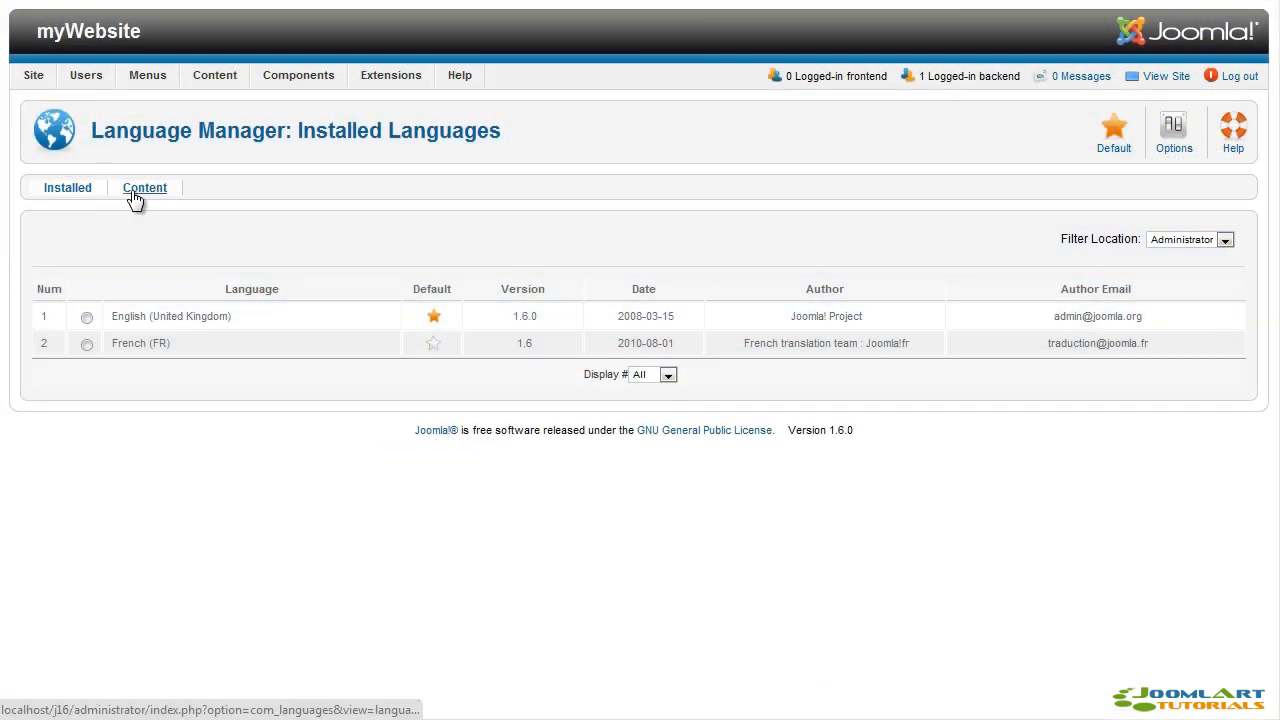
# - Give the French (FR) content language the meta keywords "France, Français" and description "Meta description pour mon site", then save and close it
pyautogui.click(144, 188)
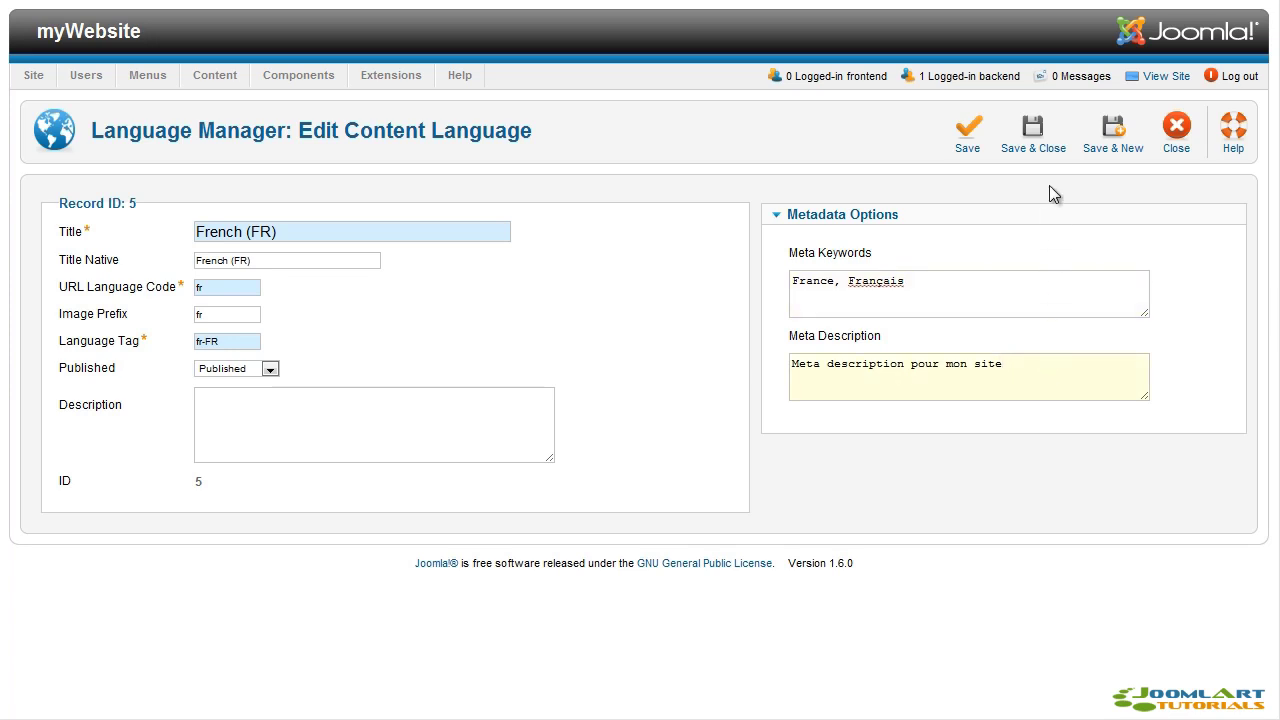
pyautogui.click(1040, 150)
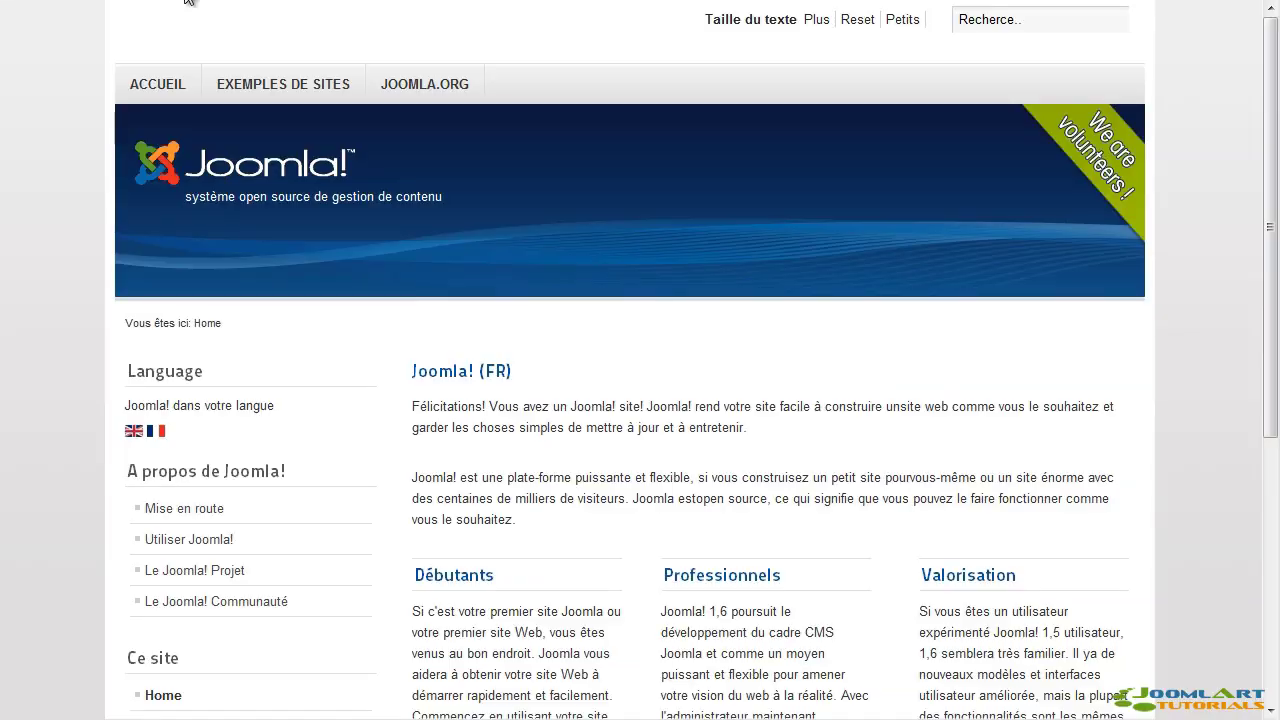
# - View the French front page's source and inspect its description and keywords meta tags
pyautogui.rightClick(63, 130)
pyautogui.click(148, 288)
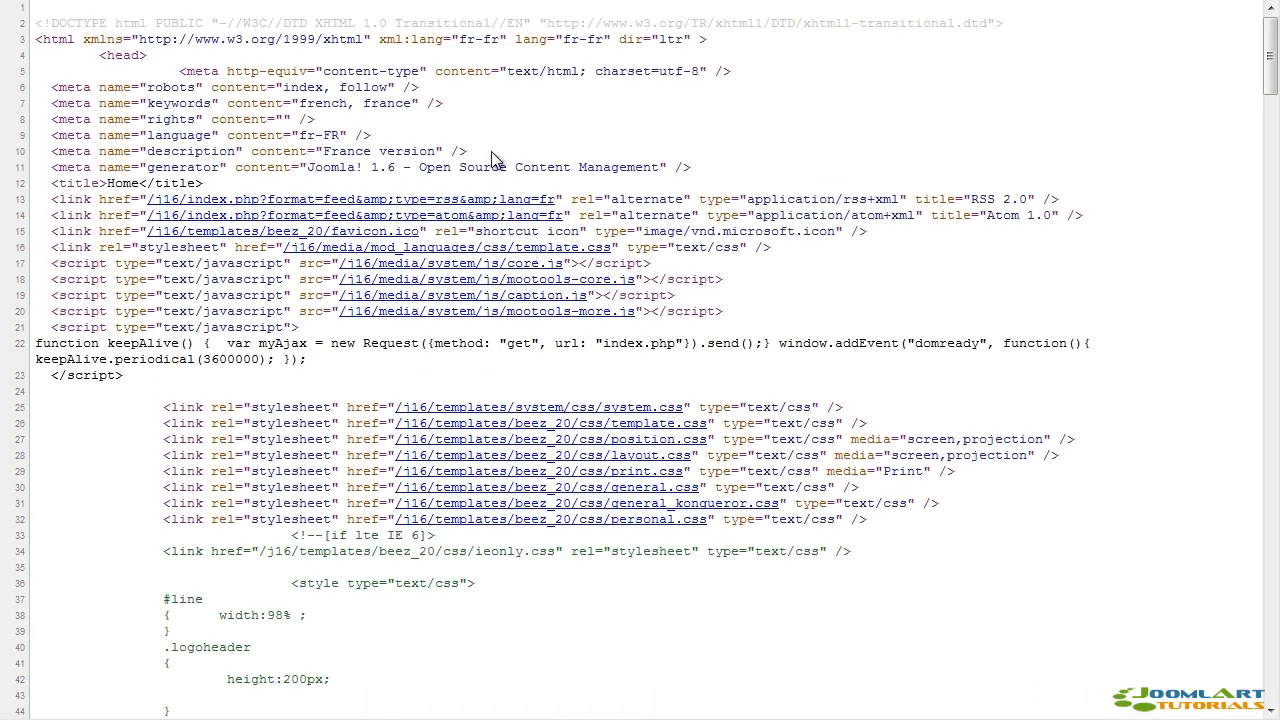
pyautogui.moveTo(492, 157); pyautogui.dragTo(36, 147)
pyautogui.moveTo(444, 104); pyautogui.dragTo(37, 112)
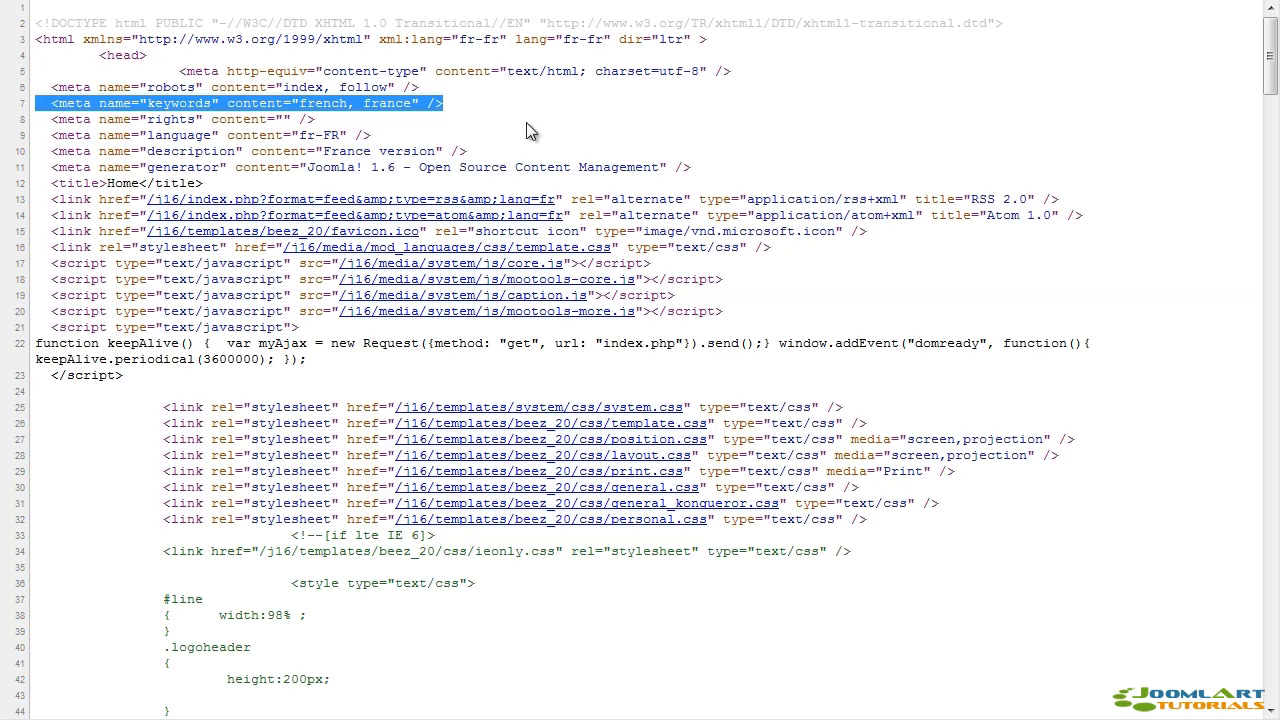